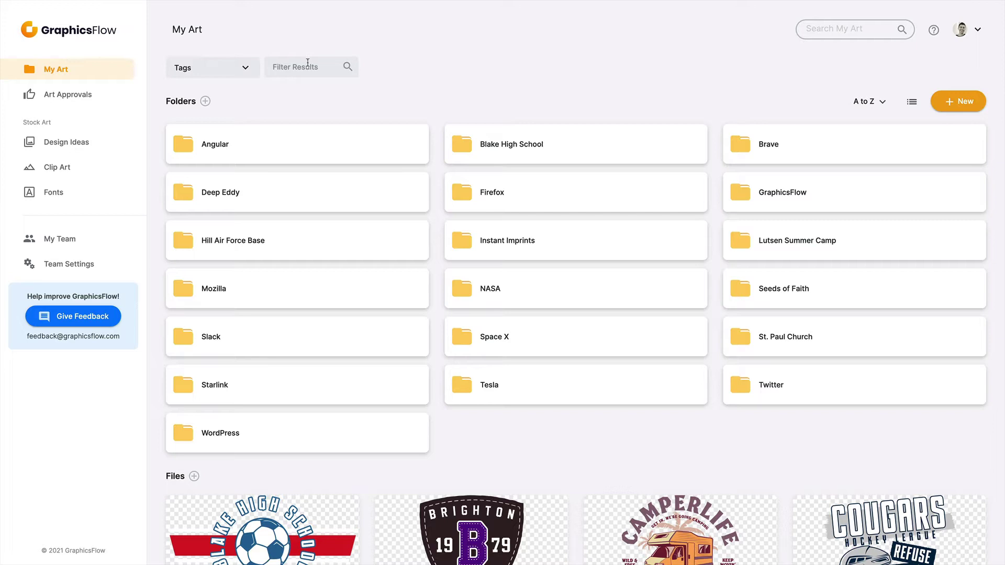
# - Browse the My Art tag filter list, scrolling through tags from Camp to In-House
pyautogui.click(229, 73)
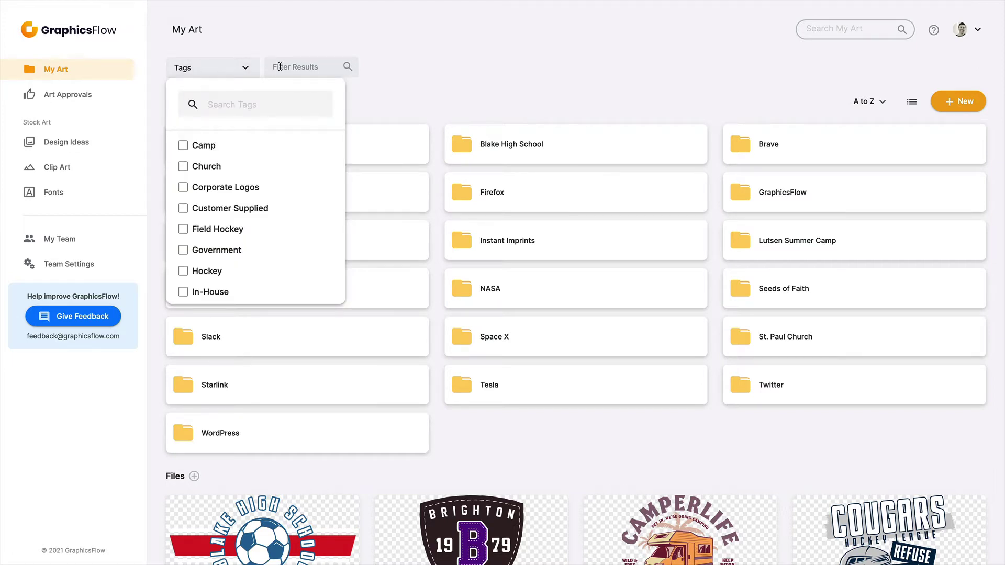
pyautogui.click(462, 62)
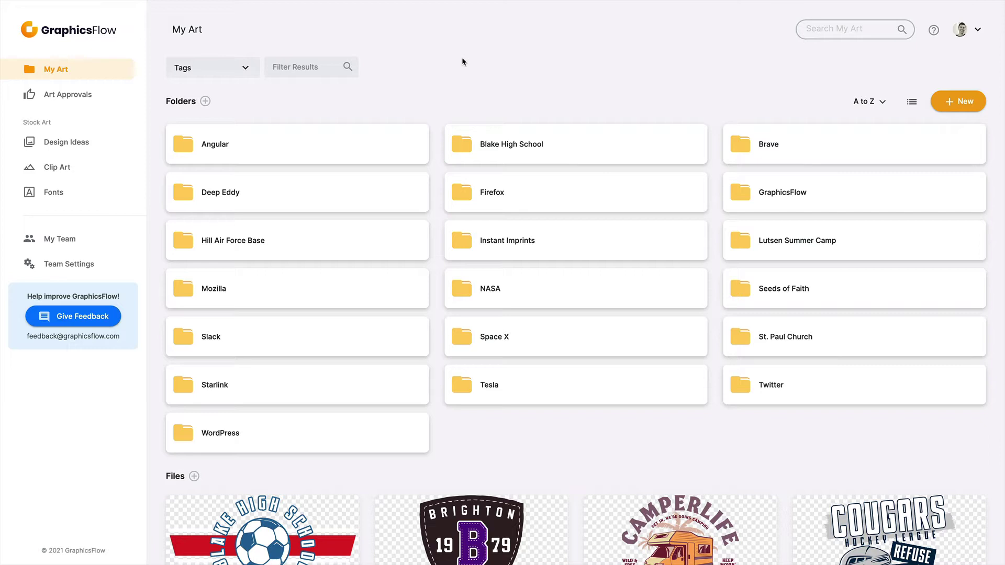
pyautogui.click(250, 73)
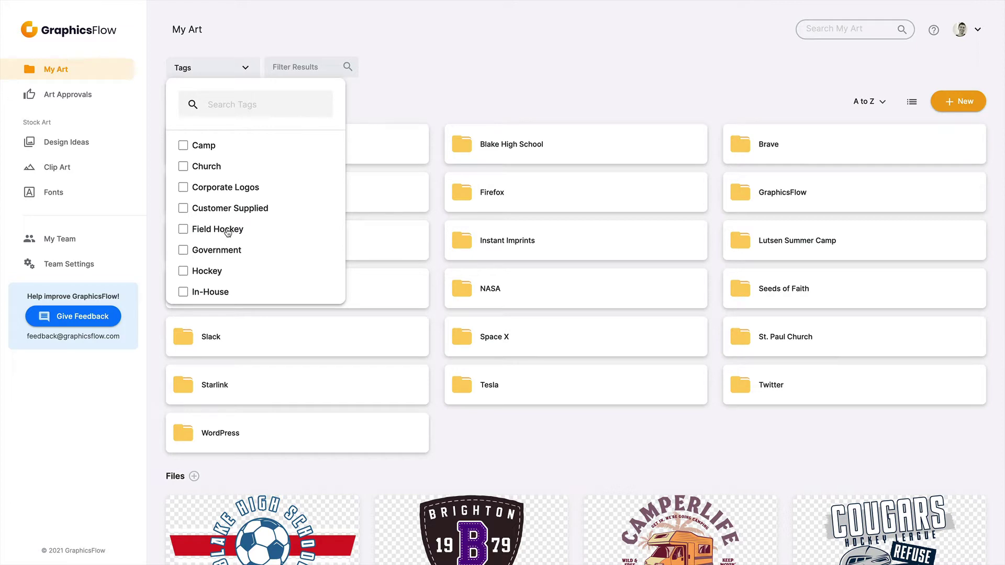
pyautogui.scroll(-1, 228, 244)
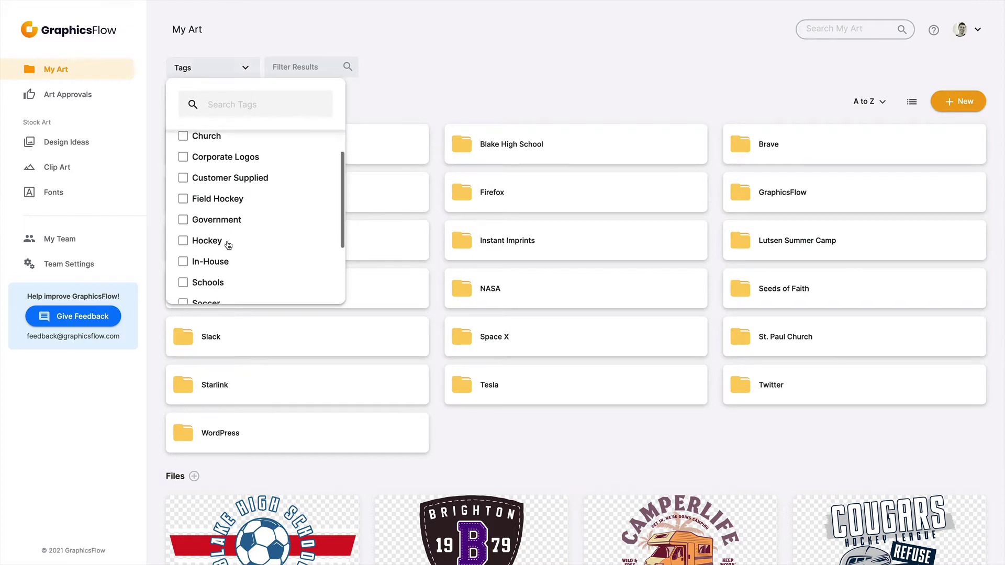
pyautogui.scroll(-3, 228, 244)
pyautogui.scroll(4, 228, 245)
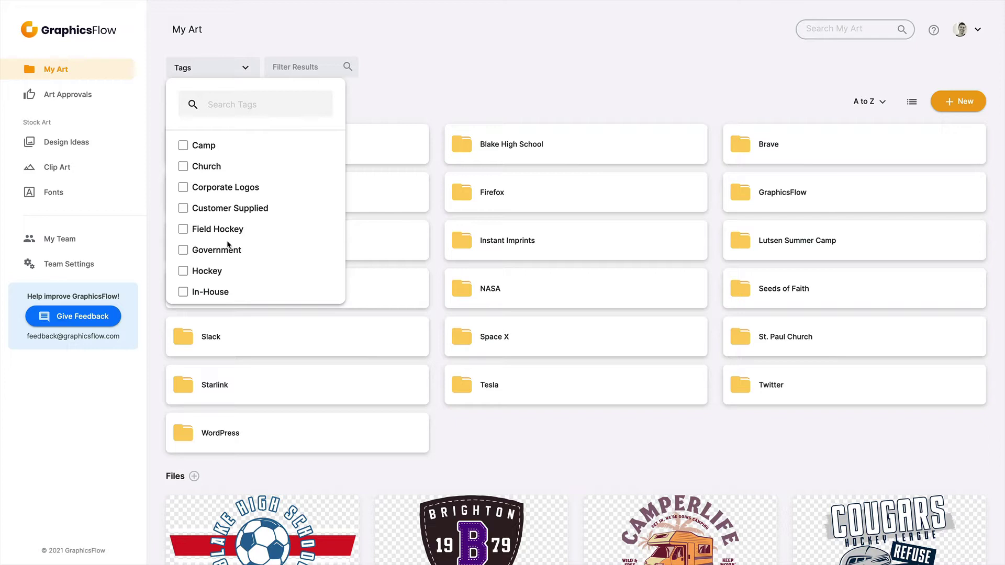
# - Search tags for 'camp' and filter My Art by the Camp and Summer Camp tags
pyautogui.click(465, 68)
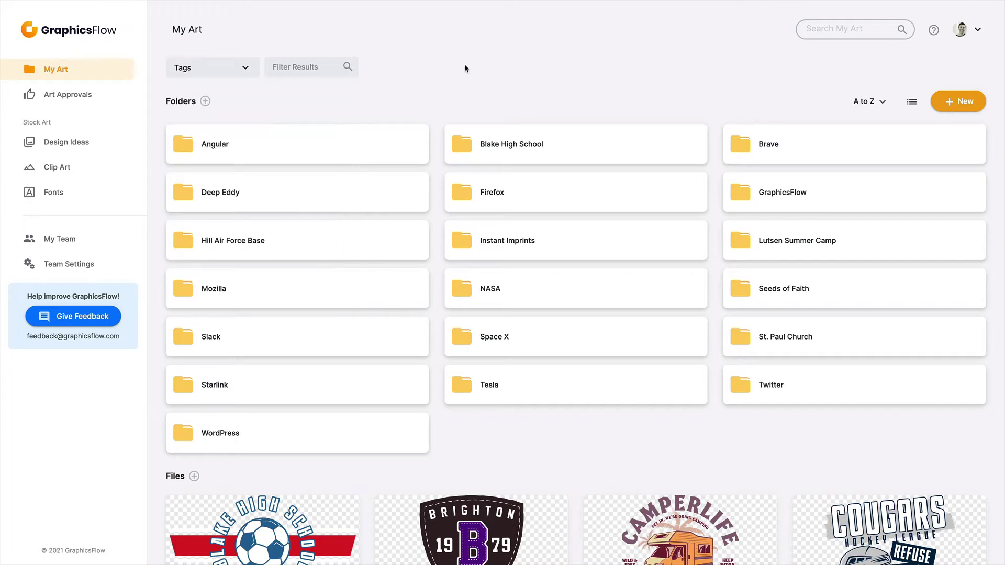
pyautogui.click(248, 69)
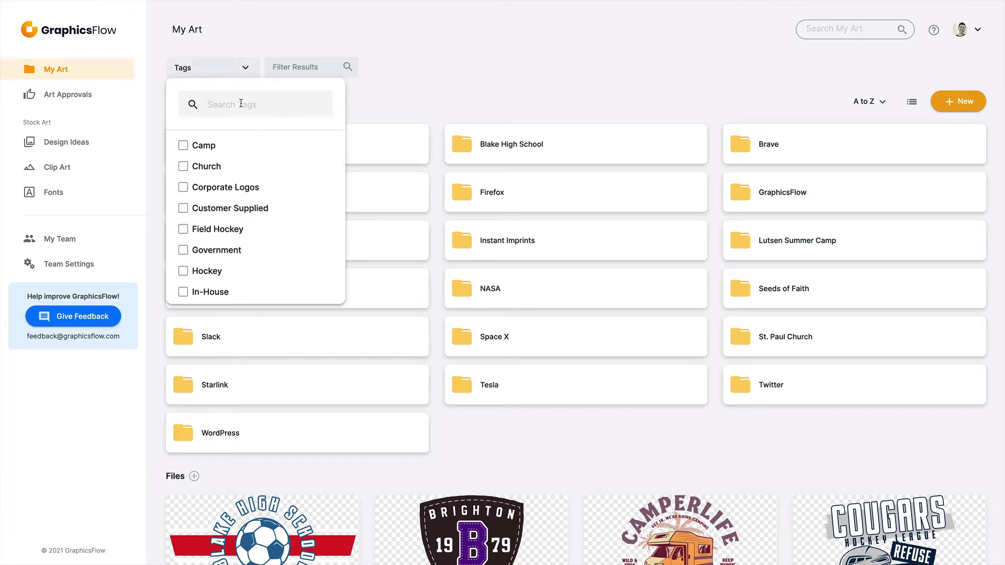
pyautogui.write('c')
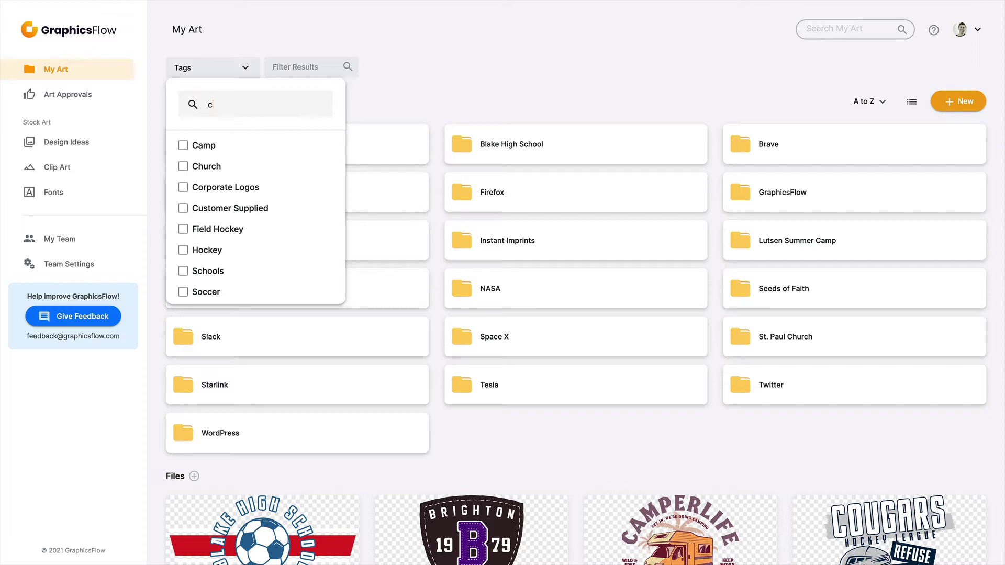
pyautogui.write('a')
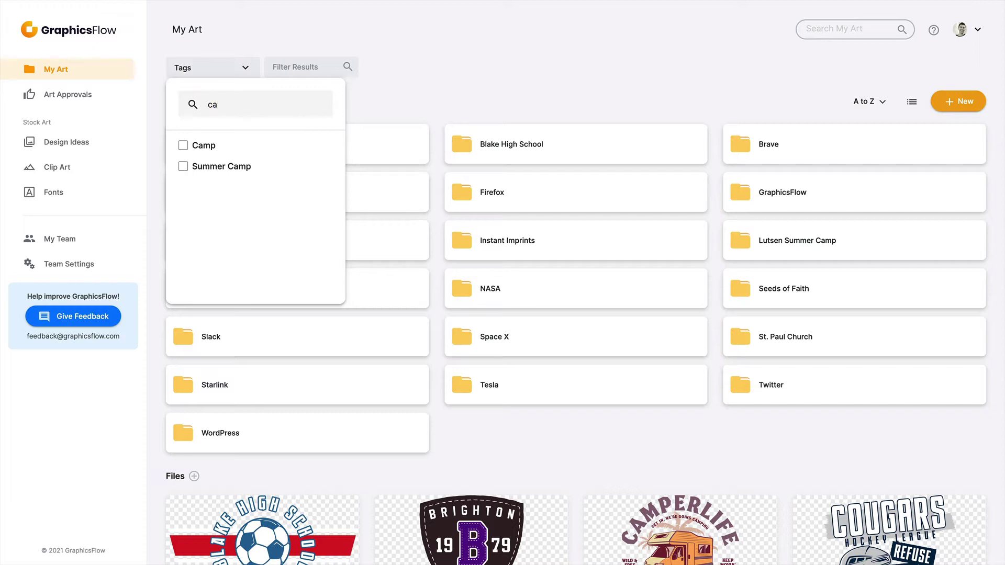
pyautogui.write('mp')
pyautogui.click(183, 146)
pyautogui.click(183, 166)
pyautogui.click(417, 101)
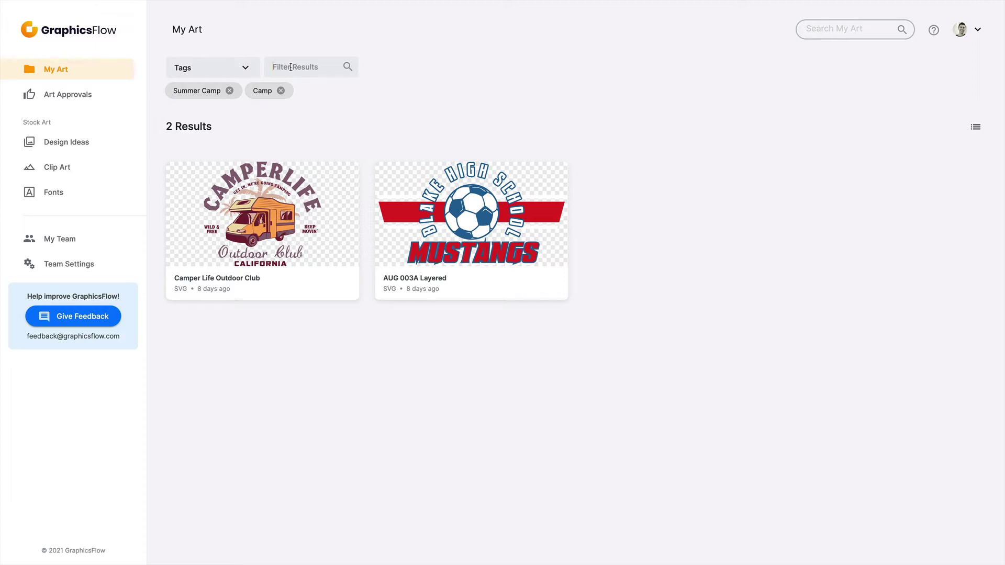
# - Filter results by 'life', then remove the Camp and Summer Camp tags and the 'life' text
pyautogui.click(291, 67)
pyautogui.write('life')
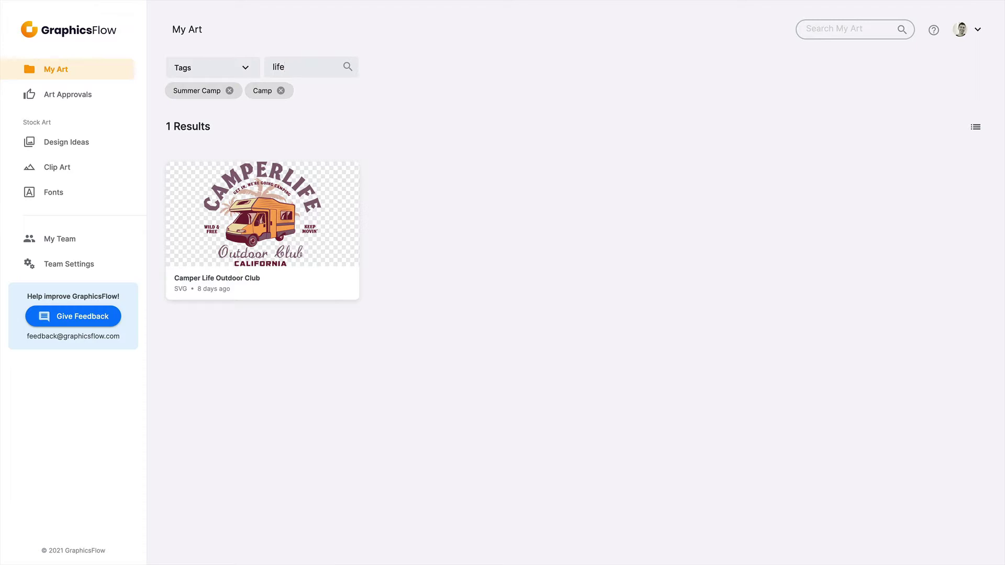
pyautogui.click(281, 91)
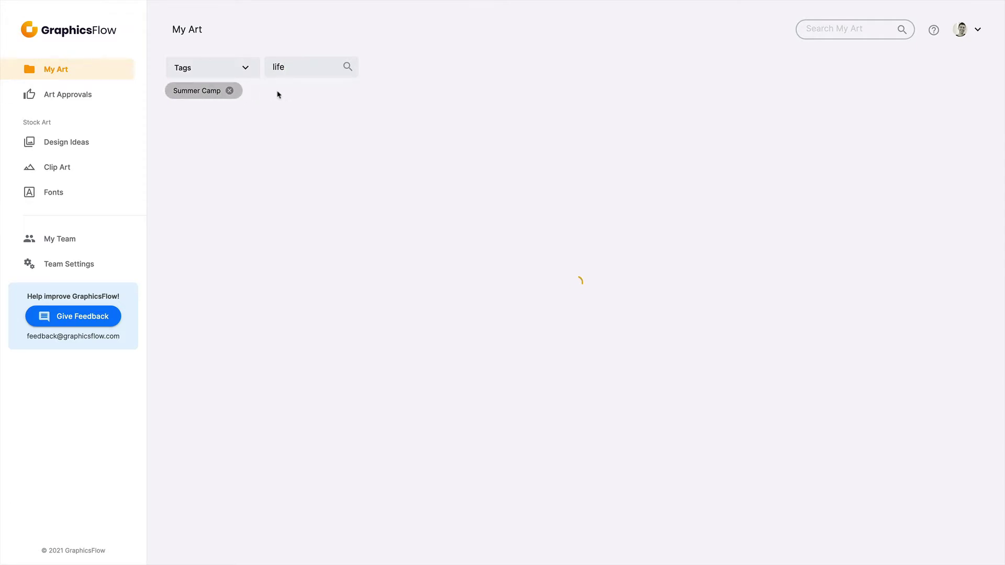
pyautogui.click(229, 90)
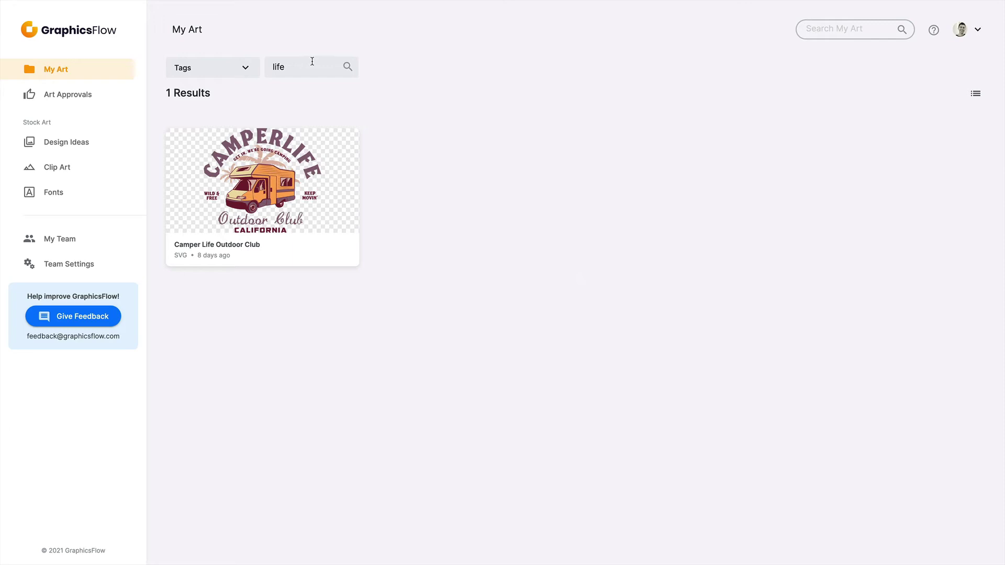
pyautogui.moveTo(312, 64); pyautogui.dragTo(247, 64)
pyautogui.press('BackSpace')
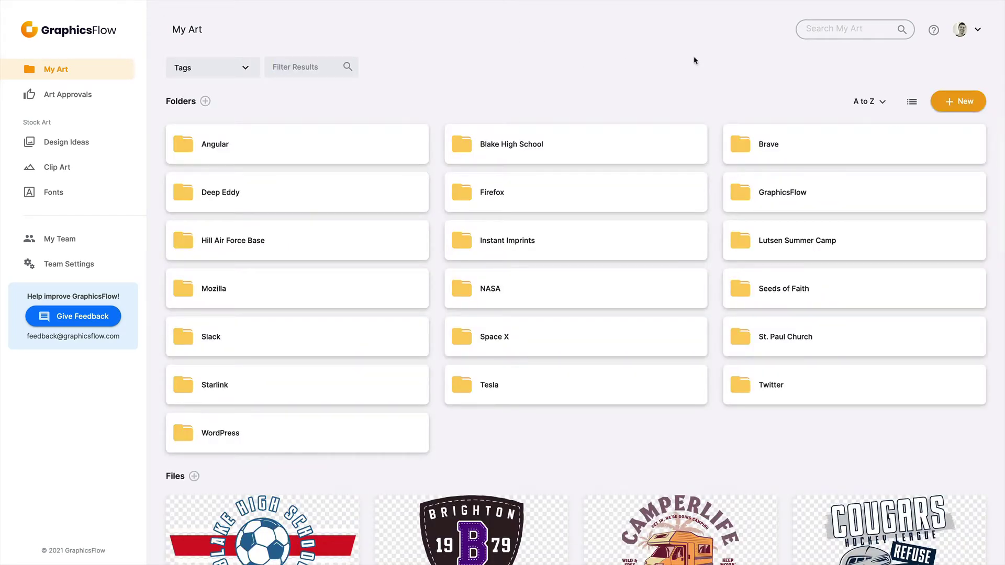
pyautogui.click(825, 29)
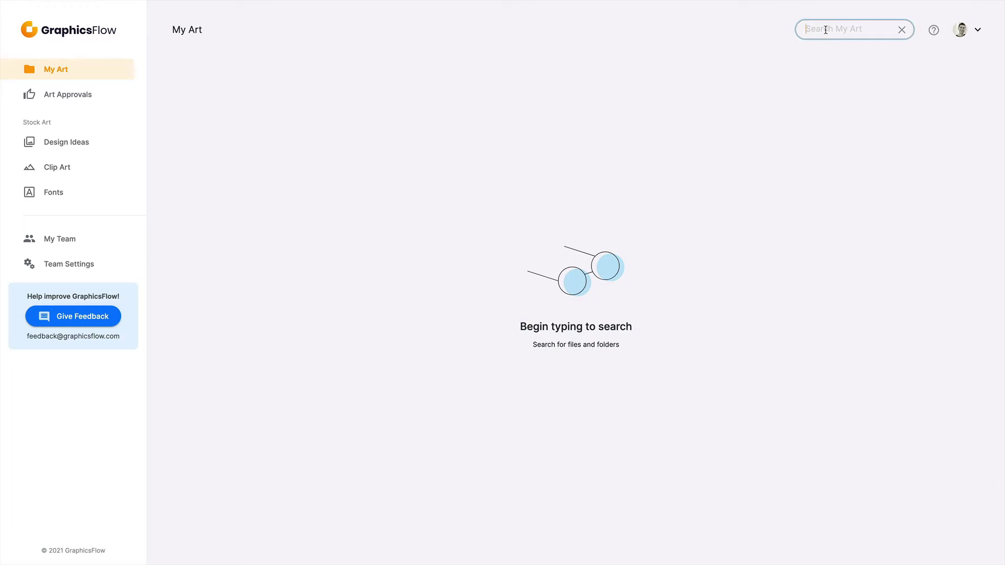
pyautogui.write('na')
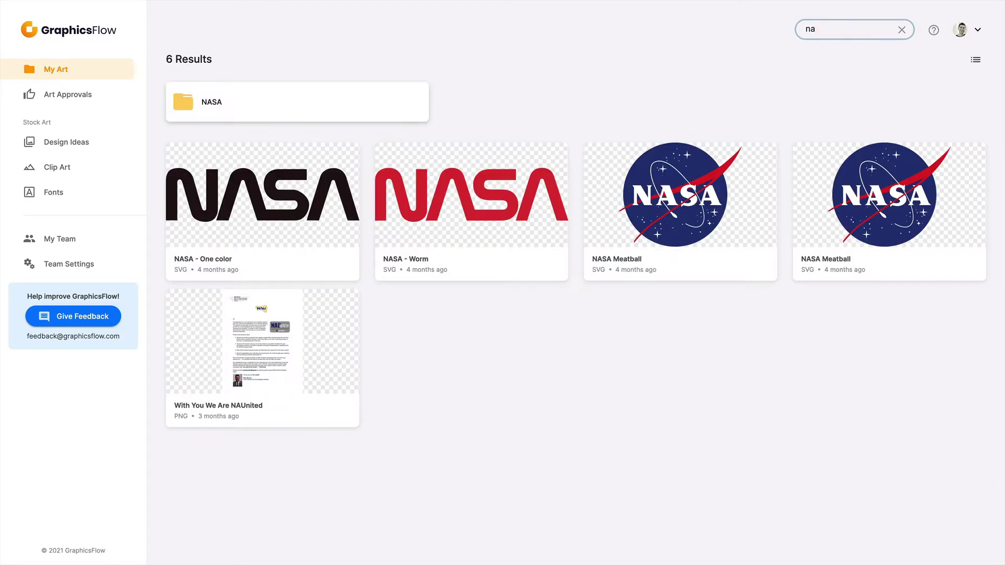
pyautogui.write('sa')
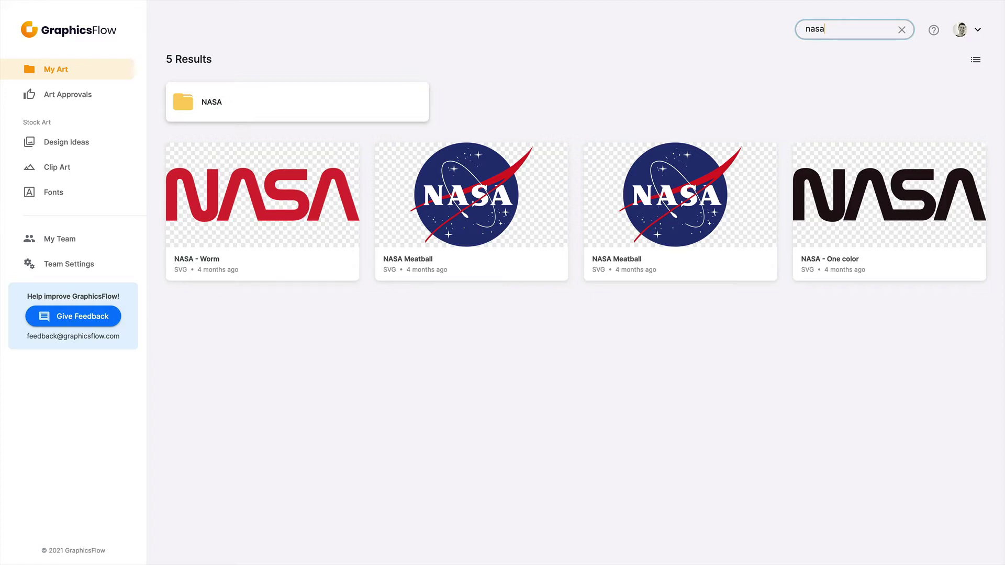
pyautogui.click(902, 30)
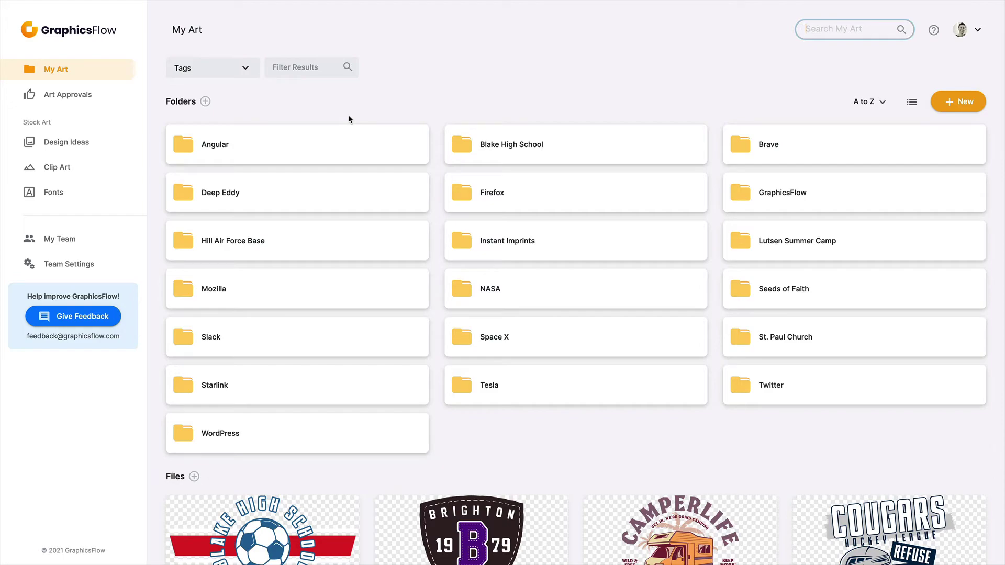
# - Create a new My Art folder named 'Gear Republic'
pyautogui.click(205, 102)
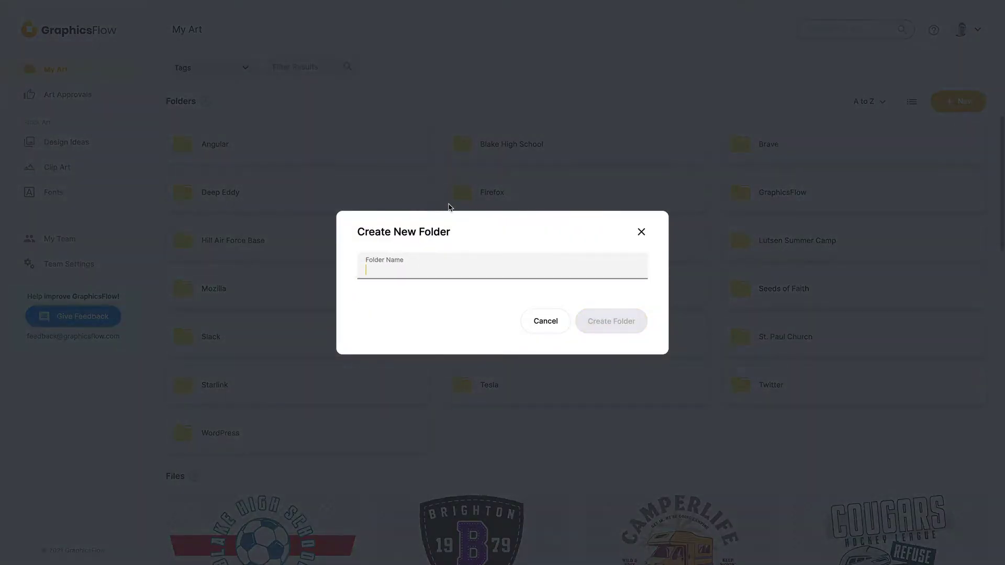
pyautogui.write('Ge')
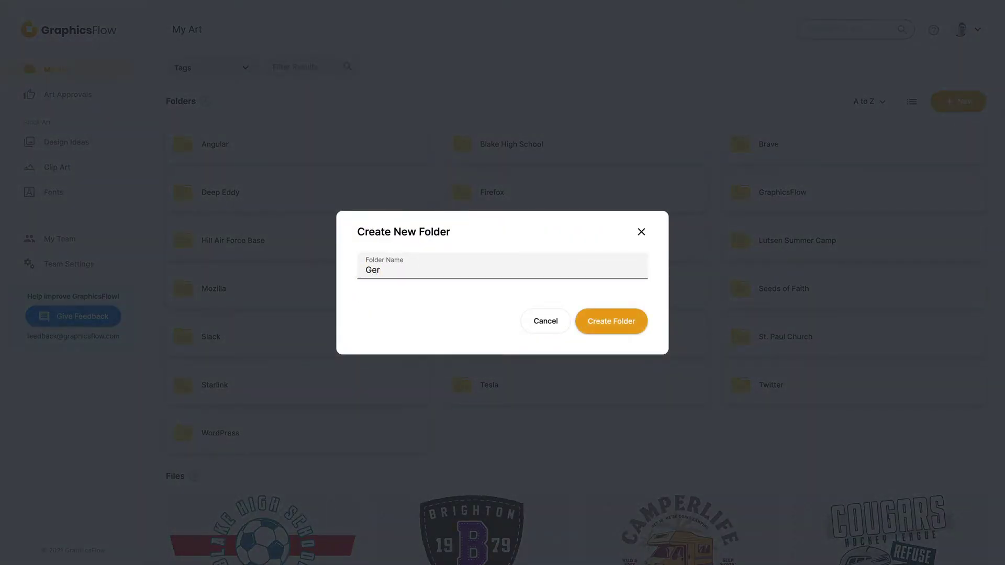
pyautogui.write('ar Repup')
pyautogui.press('BackSpace')
pyautogui.write('blic')
pyautogui.click(605, 323)
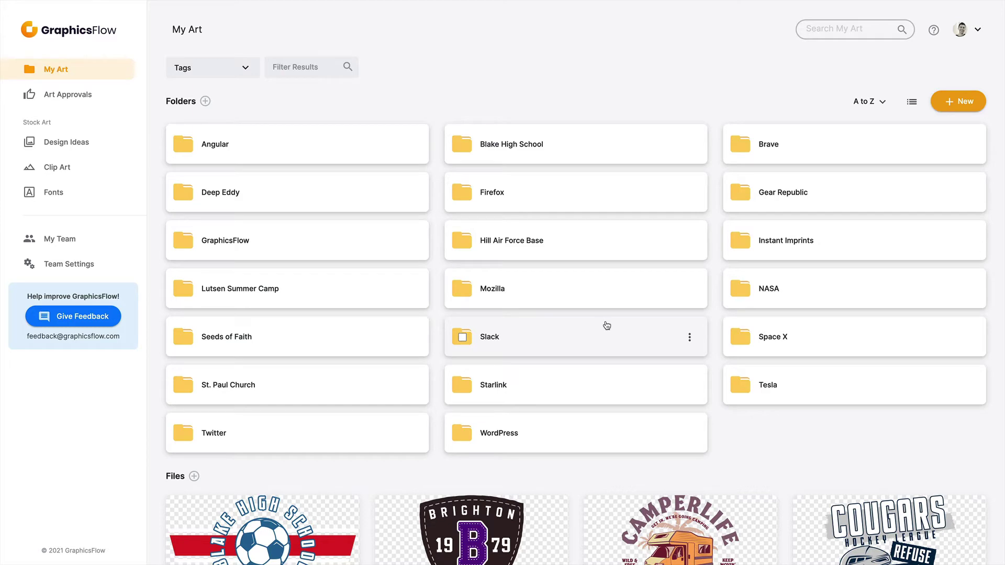
# - Inside Gear Republic, create and open a subfolder named 'Project #1'
pyautogui.click(779, 199)
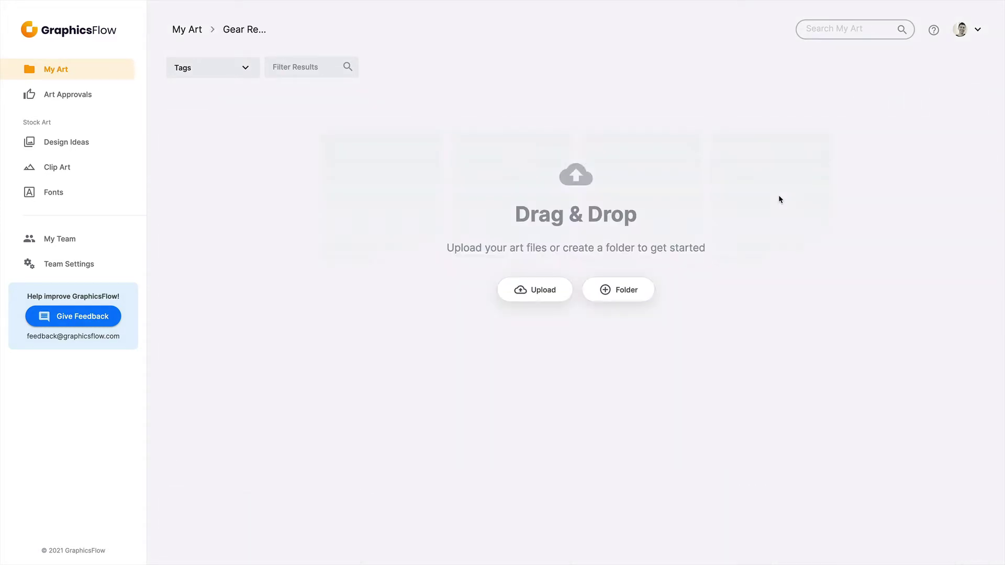
pyautogui.click(629, 293)
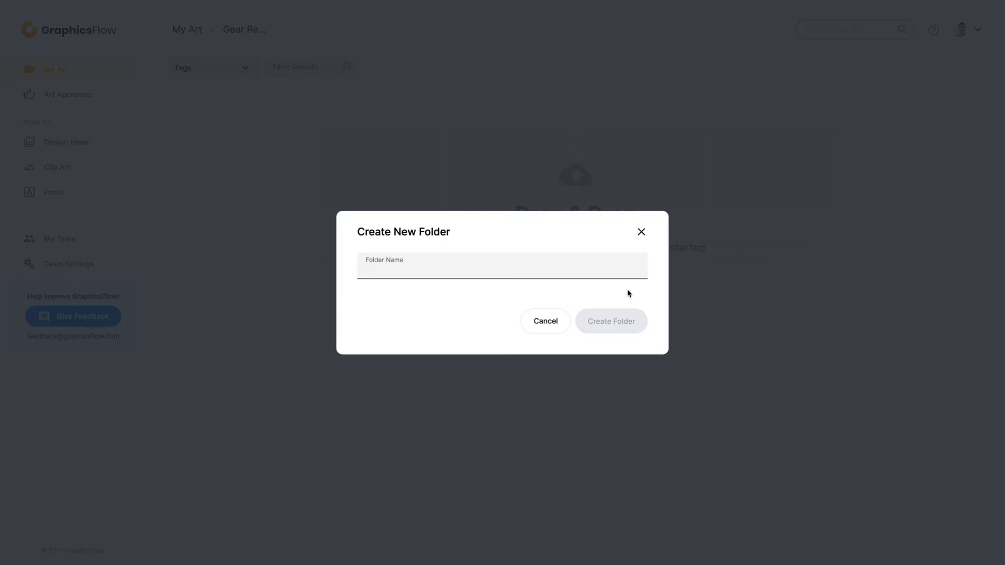
pyautogui.write('Project')
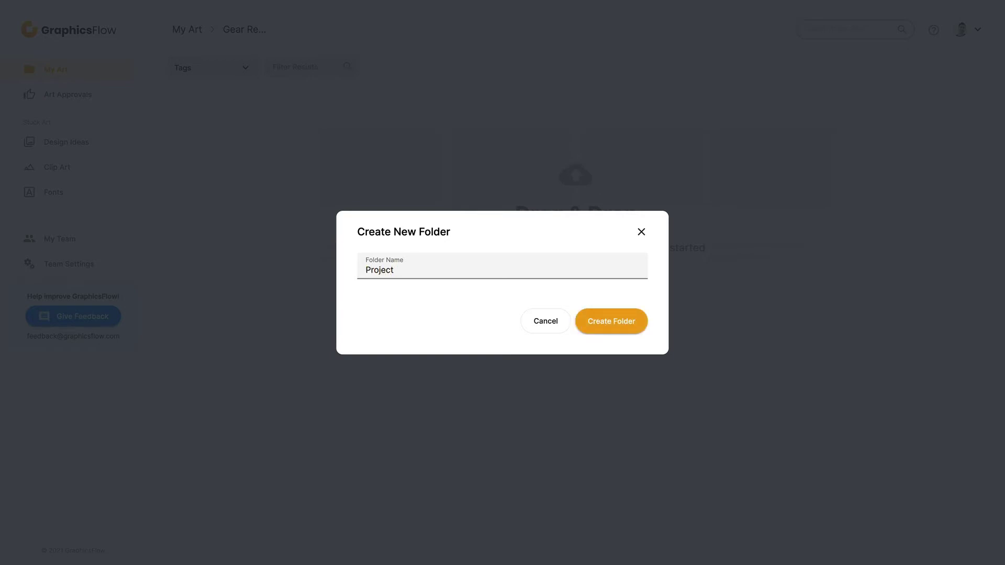
pyautogui.write(' #1')
pyautogui.press('Return')
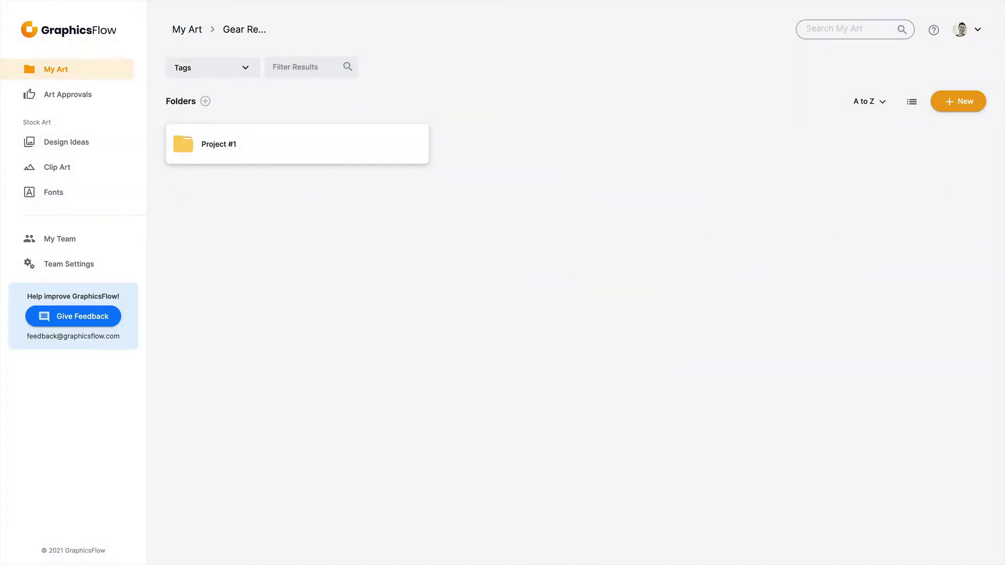
# - Add a 'Screen Print' folder inside Project #1 and return to the top-level My Art
pyautogui.click(248, 137)
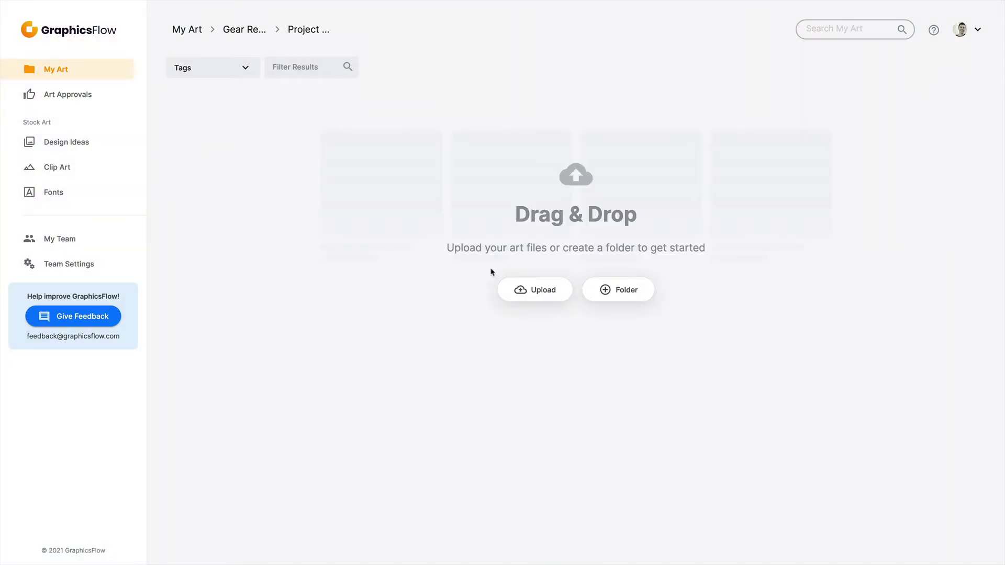
pyautogui.click(618, 289)
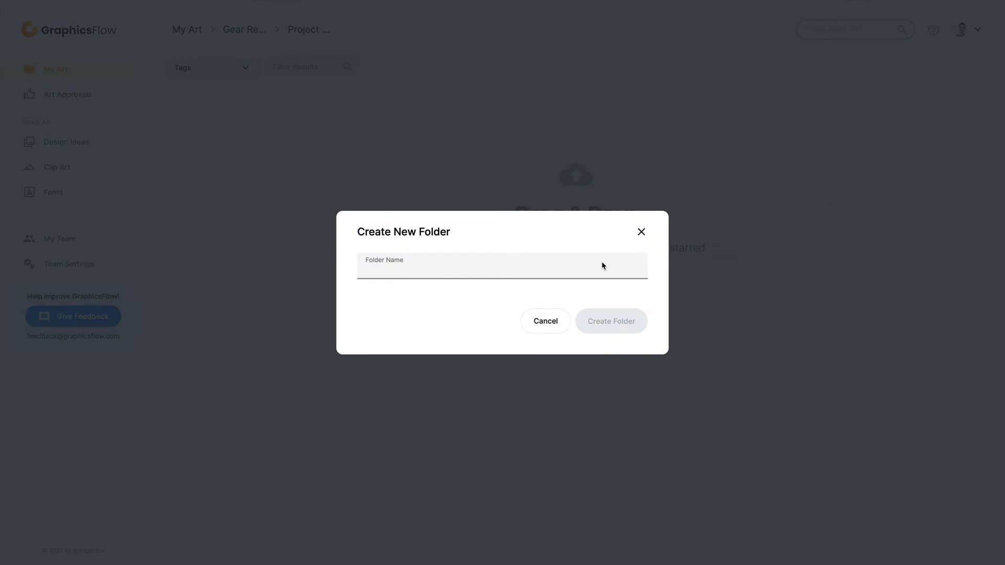
pyautogui.write('Screen Print')
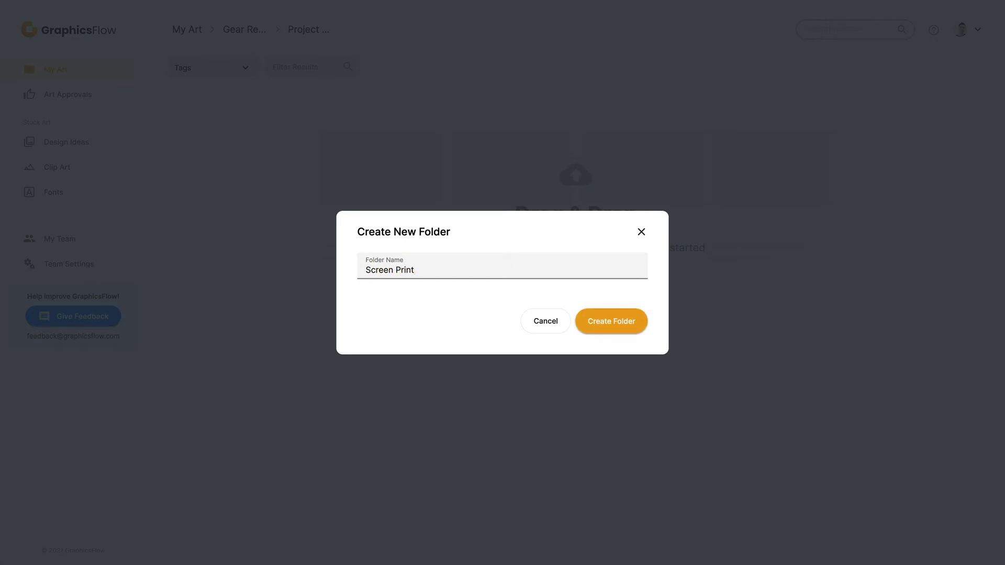
pyautogui.click(608, 328)
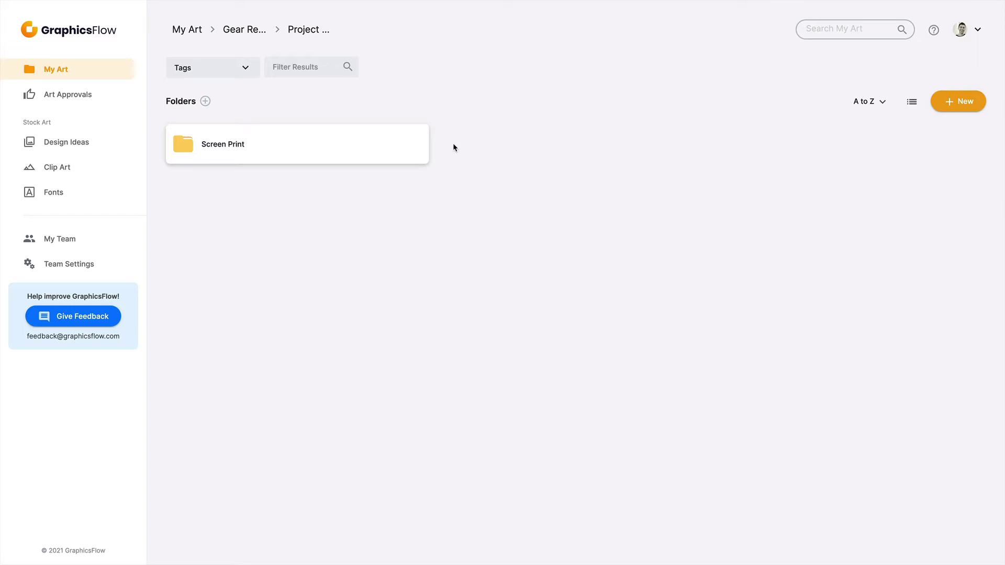
pyautogui.click(187, 30)
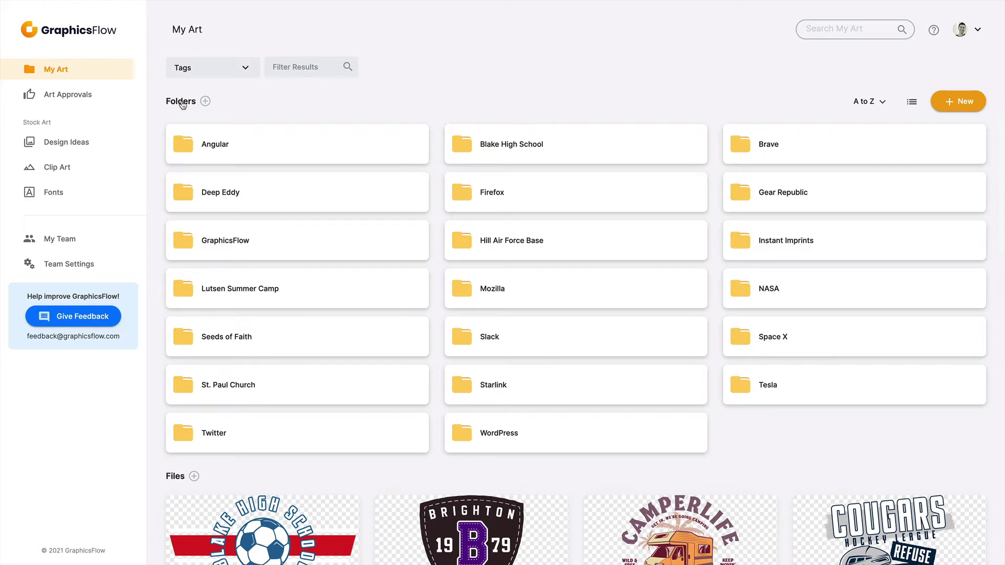
pyautogui.click(205, 102)
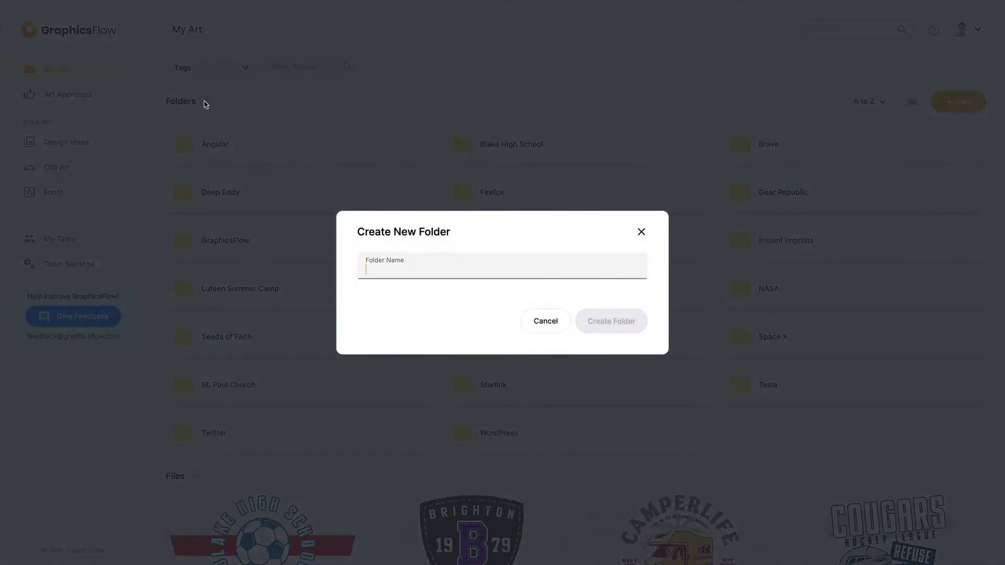
pyautogui.click(555, 326)
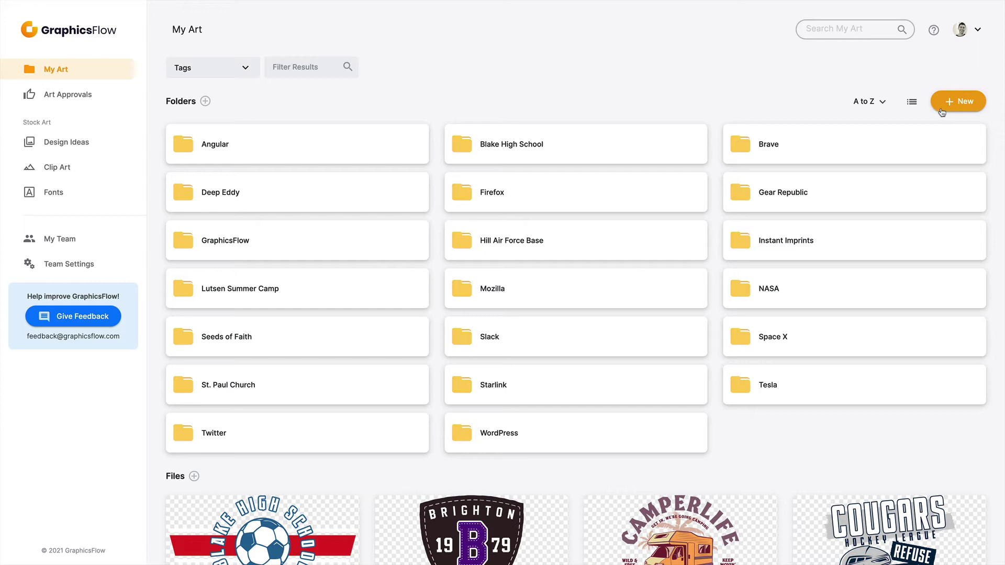
pyautogui.click(969, 108)
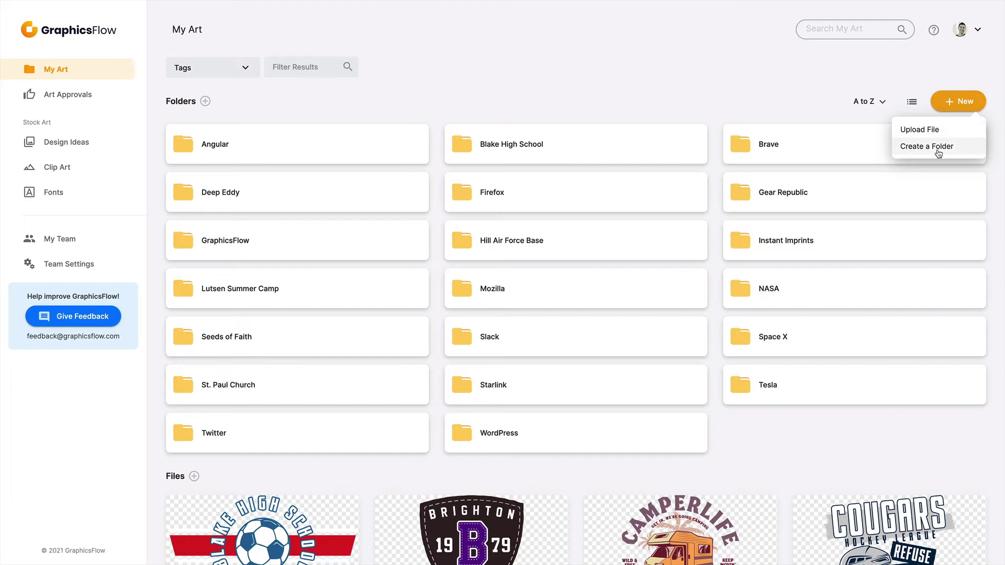
pyautogui.click(741, 87)
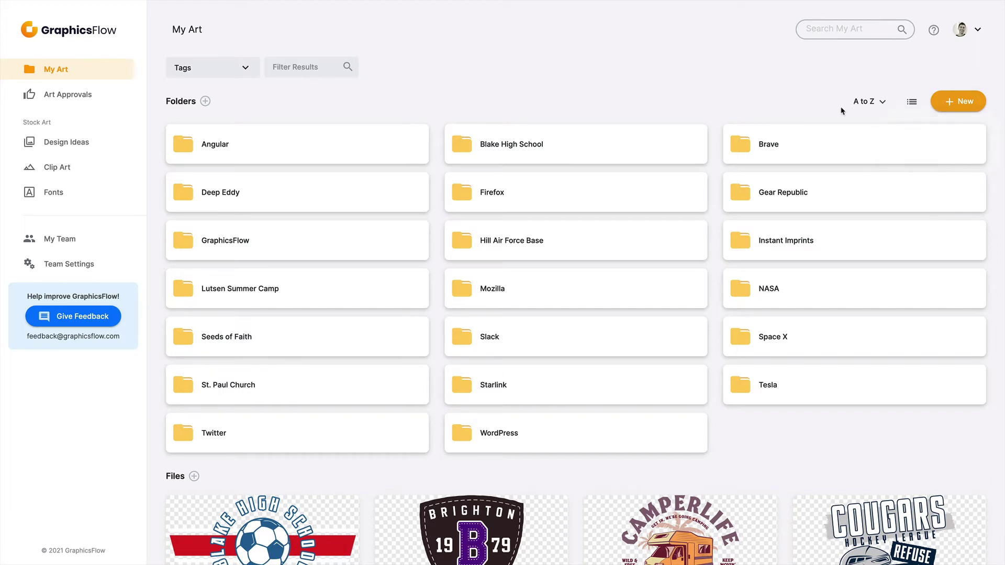
# - Sort My Art folders by Recent First, then switch to Oldest First
pyautogui.click(873, 105)
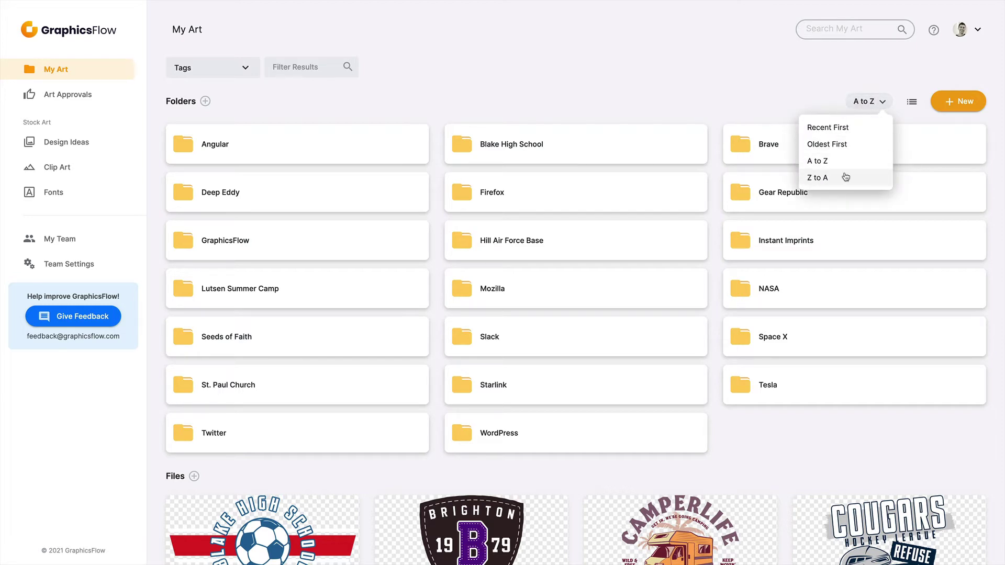
pyautogui.click(829, 129)
pyautogui.click(854, 101)
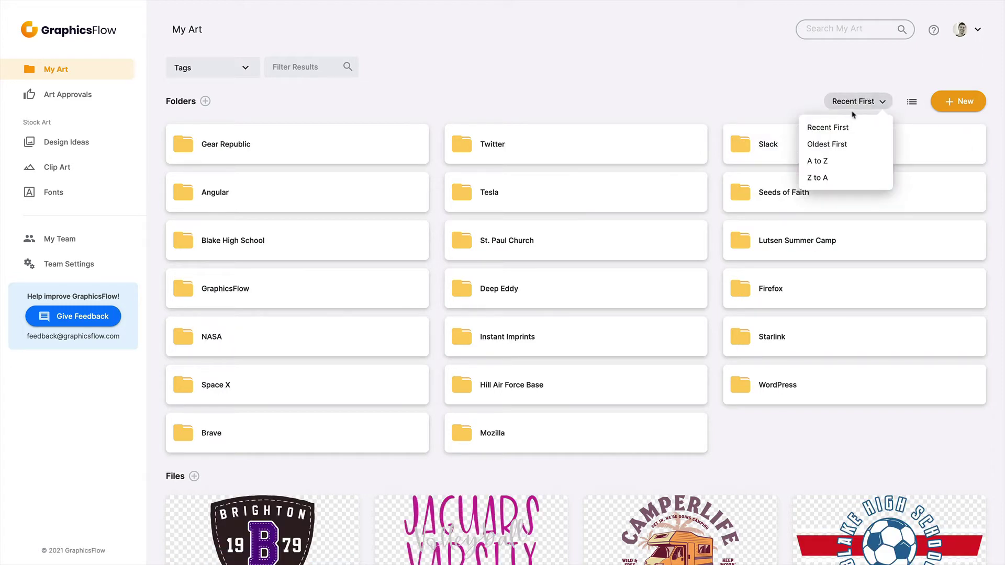
pyautogui.click(835, 145)
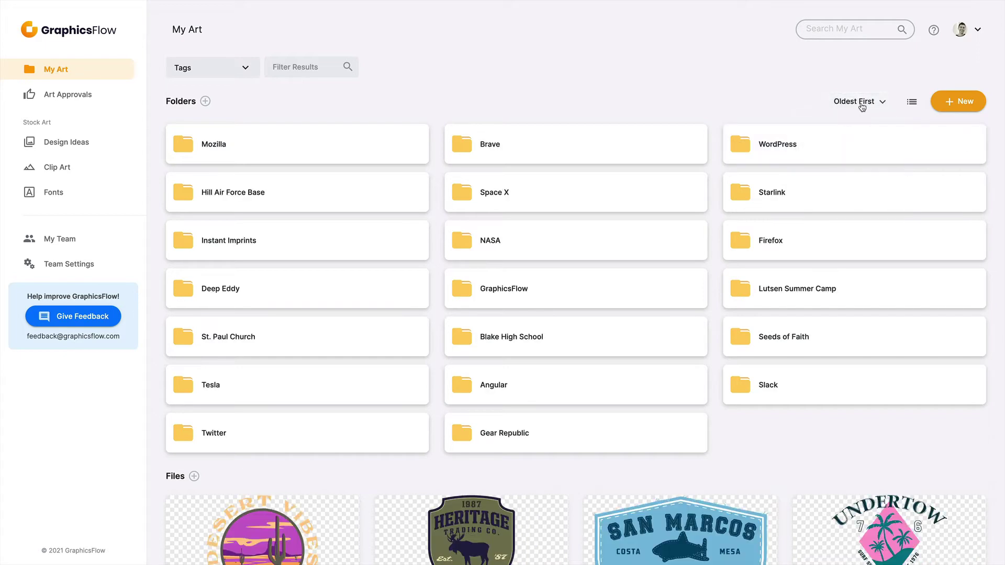
# - Preview the folders in list view, then switch back to the card grid
pyautogui.click(911, 104)
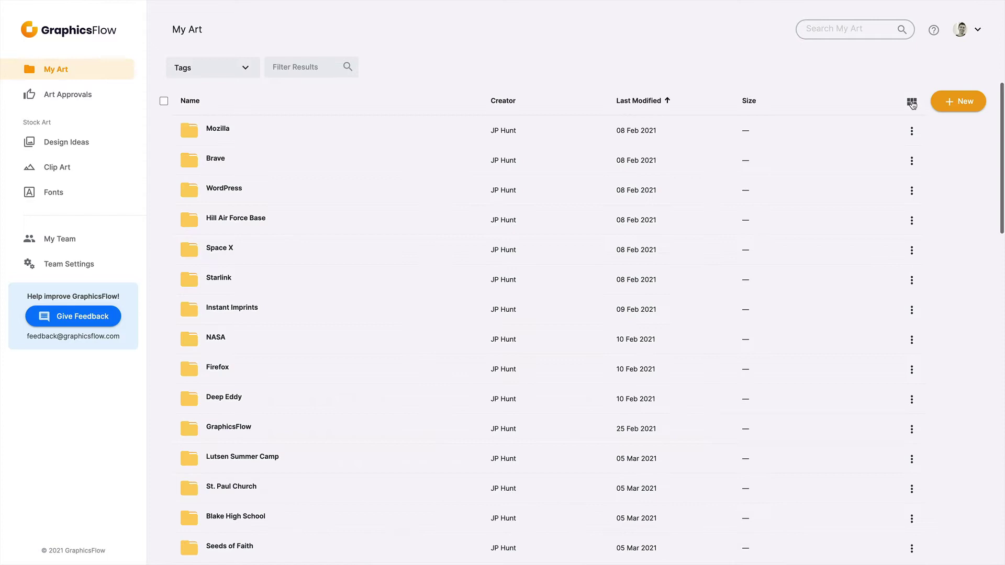
pyautogui.click(912, 104)
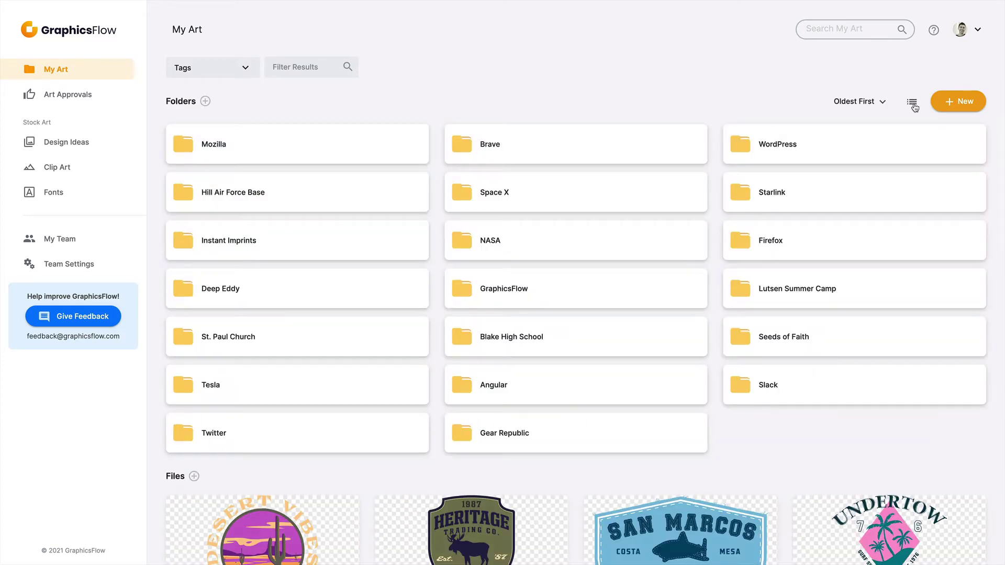
pyautogui.click(913, 104)
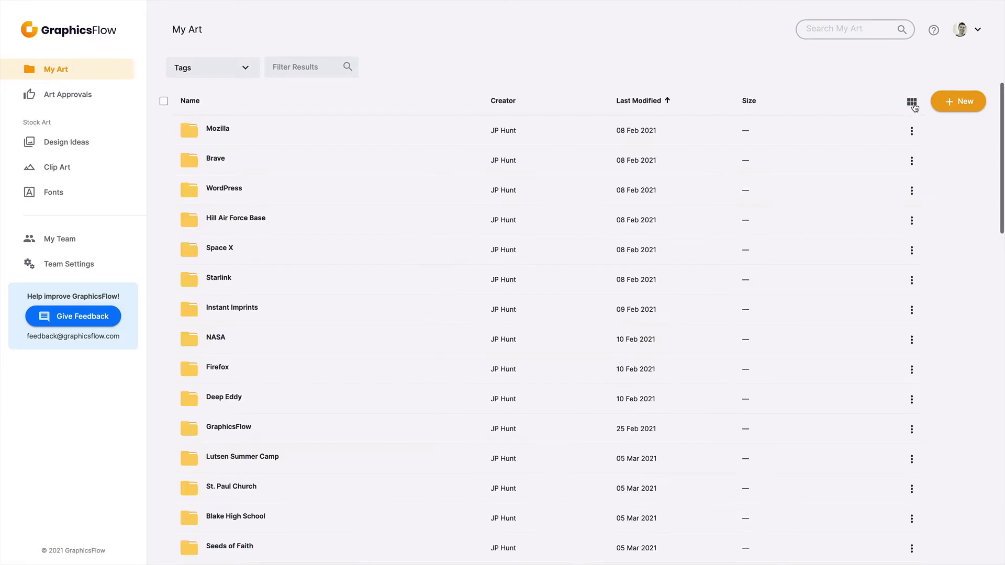
pyautogui.scroll(-3, 809, 166)
pyautogui.scroll(-5, 809, 167)
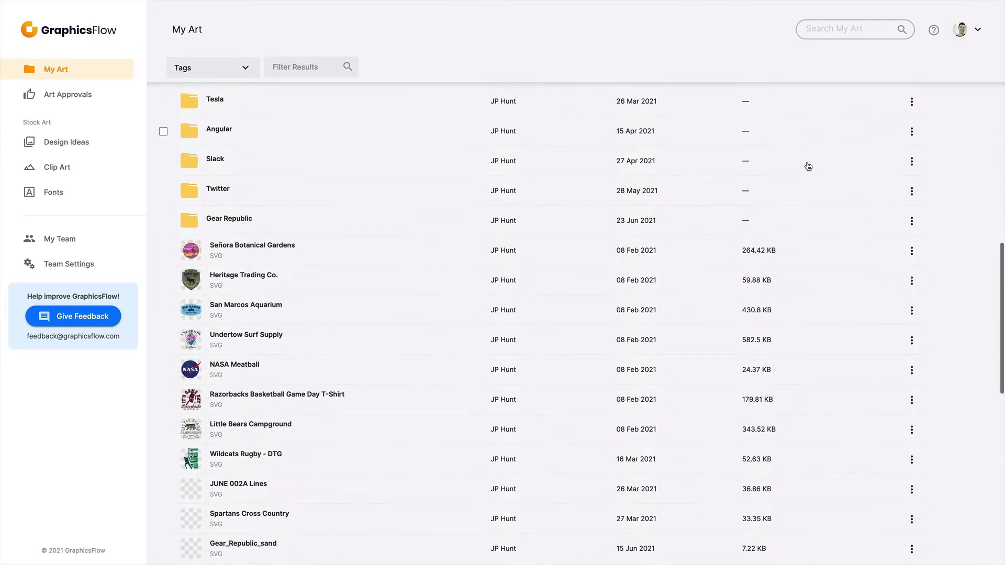
pyautogui.scroll(10, 807, 164)
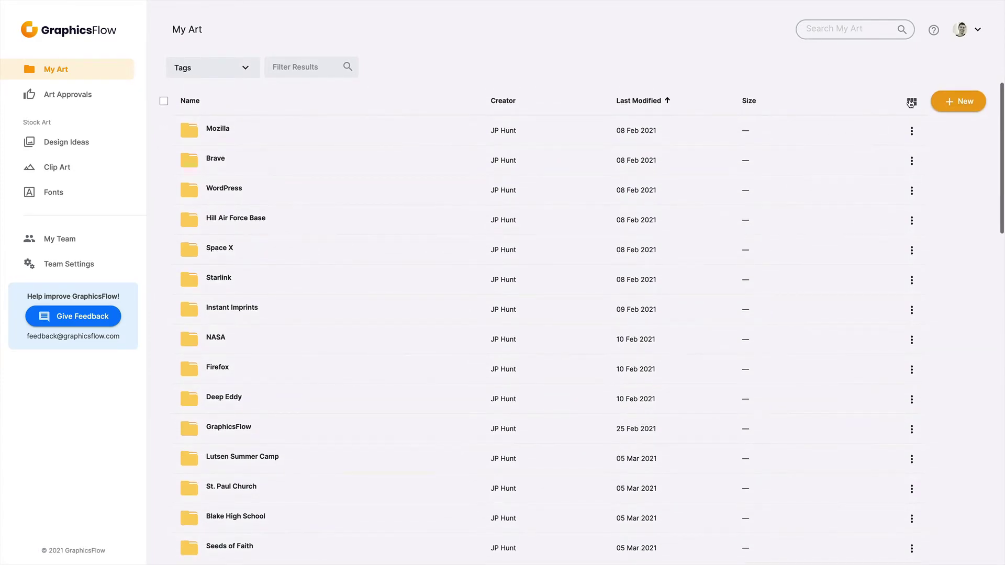
pyautogui.click(912, 103)
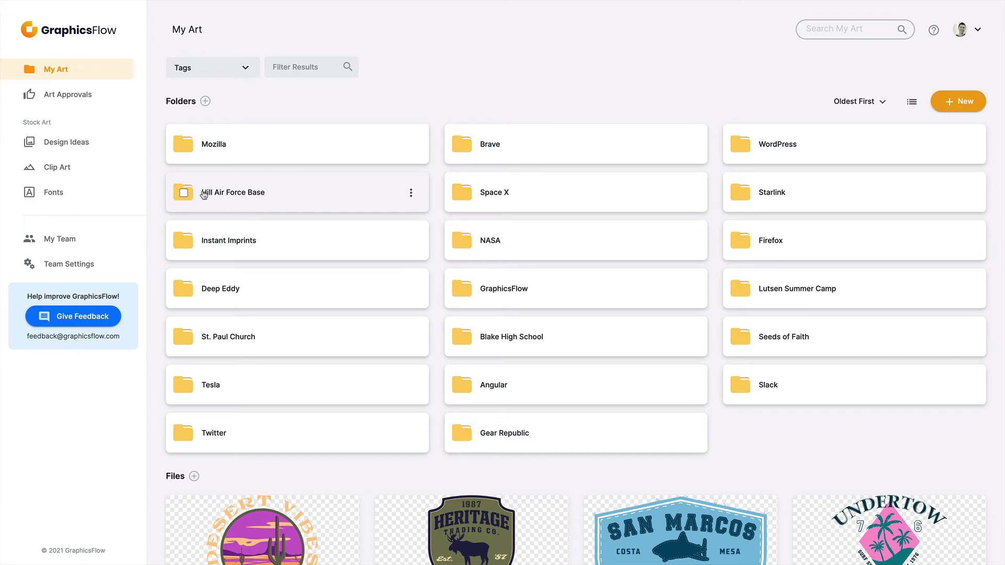
# - Tick and untick Hill Air Force Base, then choose Move from its folder options
pyautogui.click(184, 194)
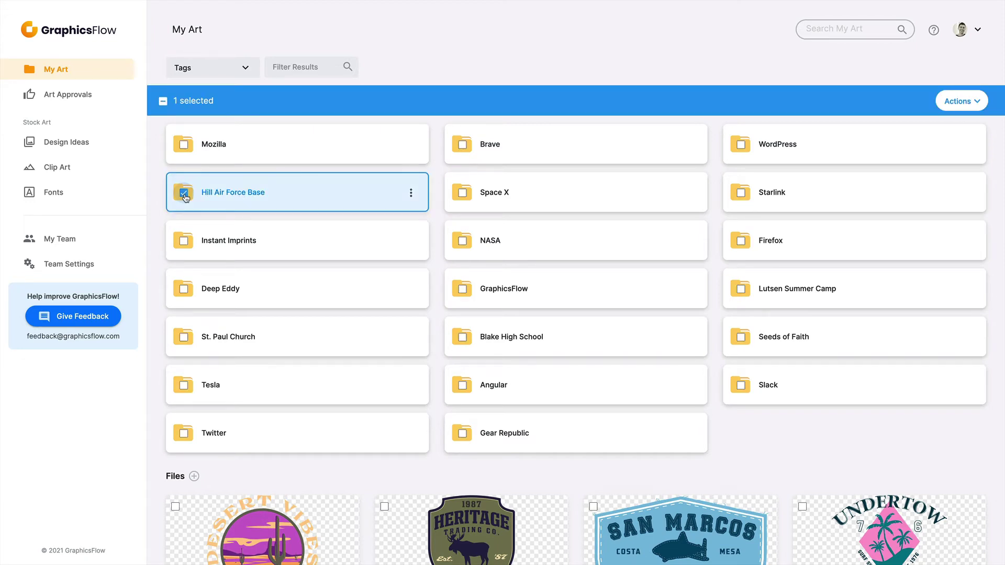
pyautogui.click(185, 194)
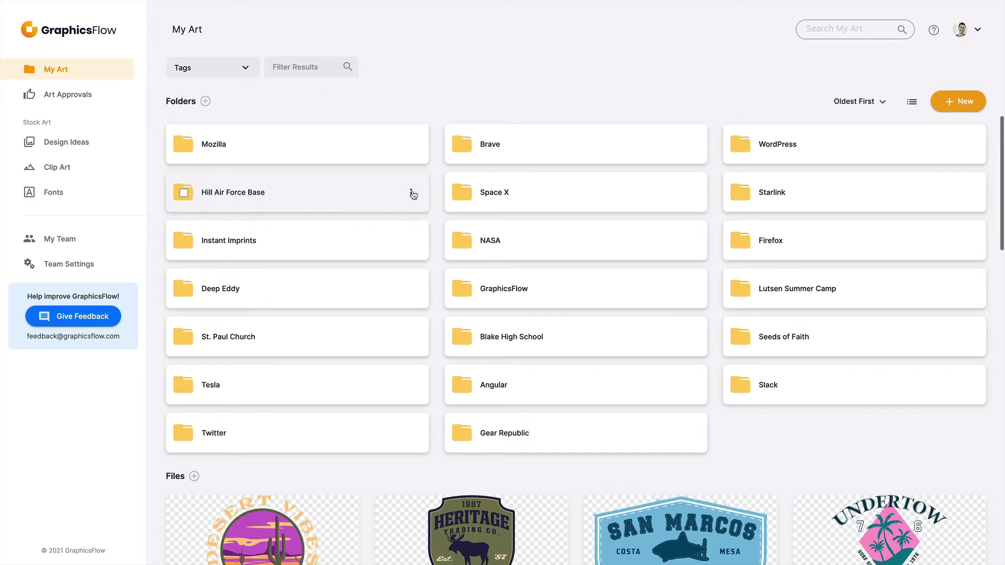
pyautogui.click(412, 193)
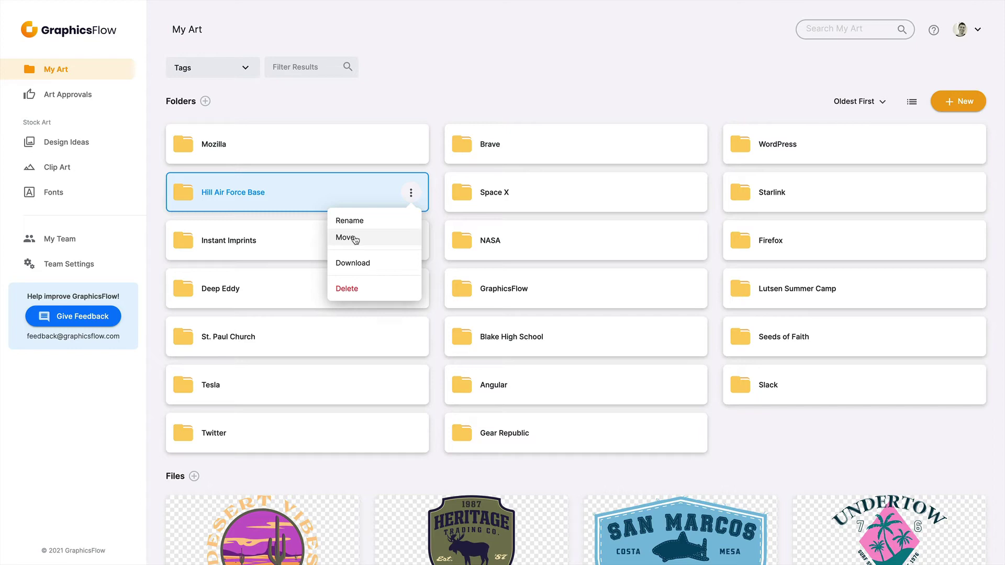
pyautogui.click(354, 239)
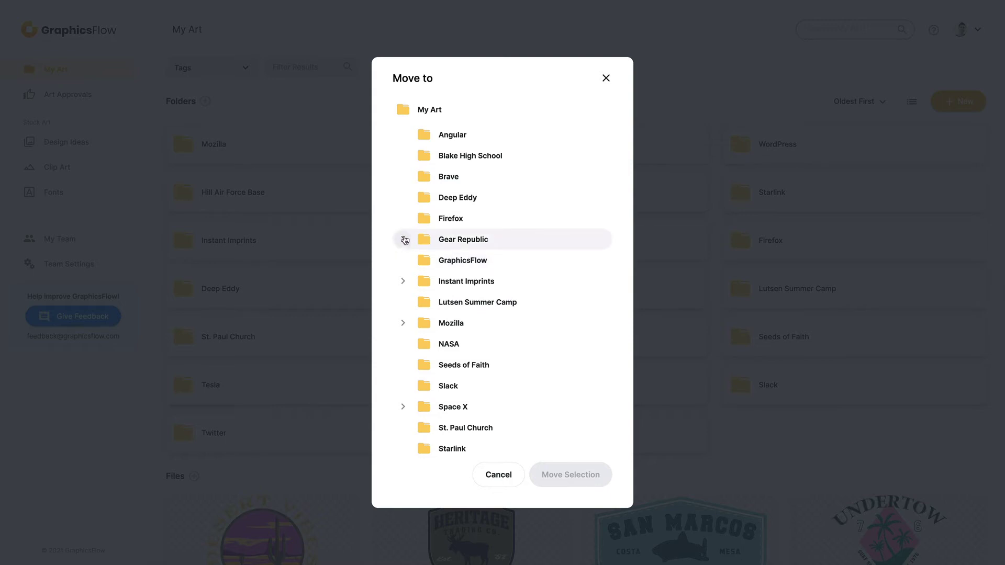
# - Expand Gear Republic and Project #1 in the Move to tree, then cancel without moving
pyautogui.click(403, 240)
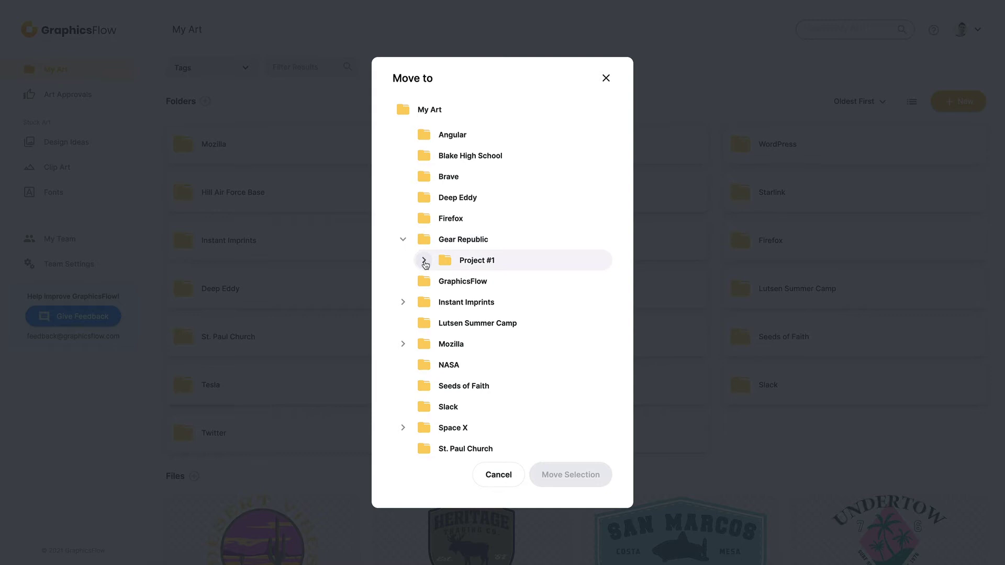
pyautogui.click(424, 263)
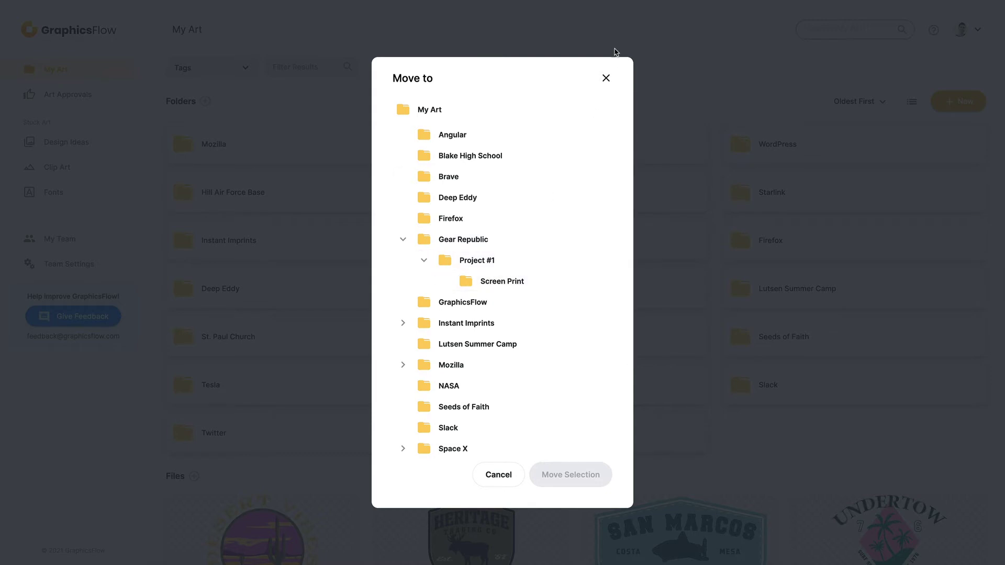
pyautogui.click(607, 78)
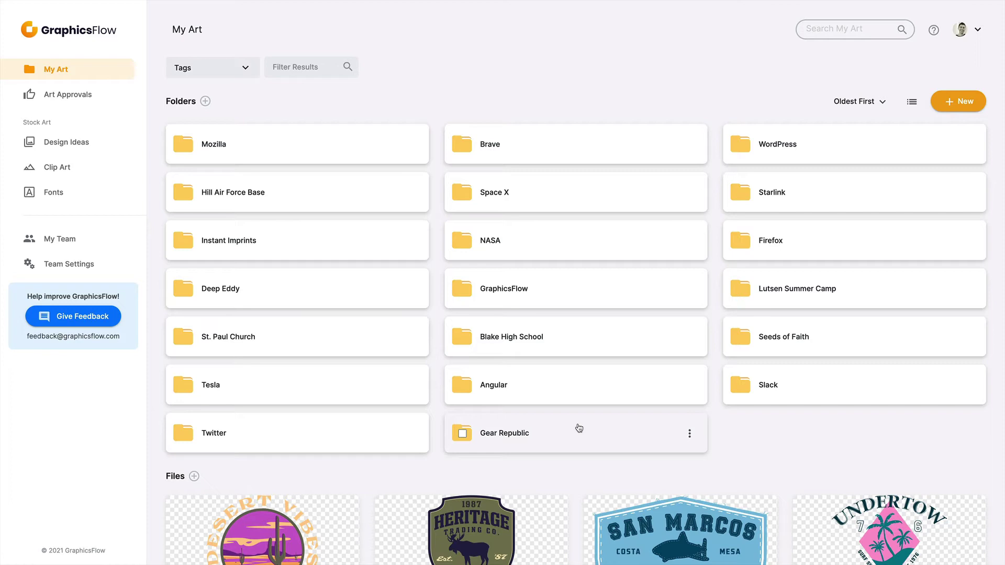
pyautogui.moveTo(578, 424)
pyautogui.mouseDown()
pyautogui.moveTo(617, 424)
pyautogui.moveTo(598, 384)
pyautogui.moveTo(572, 374)
pyautogui.moveTo(578, 412)
pyautogui.moveTo(591, 391)
pyautogui.moveTo(565, 378)
pyautogui.moveTo(575, 425)
pyautogui.mouseUp()
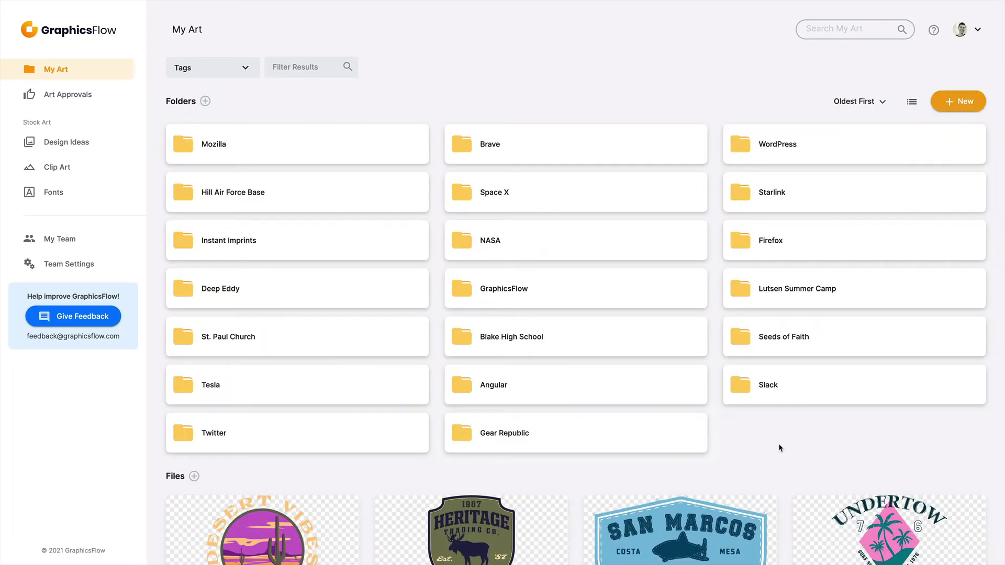
pyautogui.moveTo(206, 451)
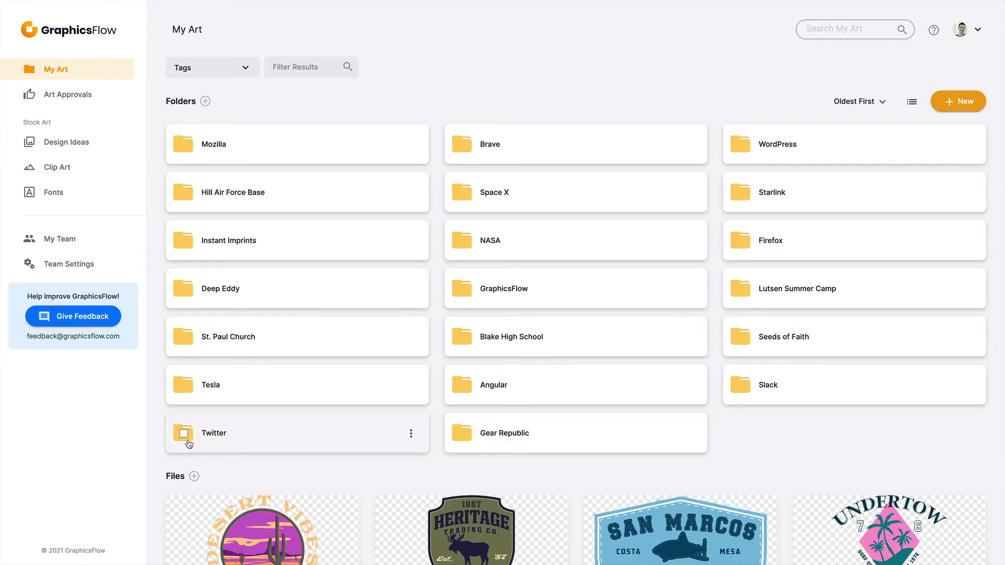
pyautogui.click(184, 434)
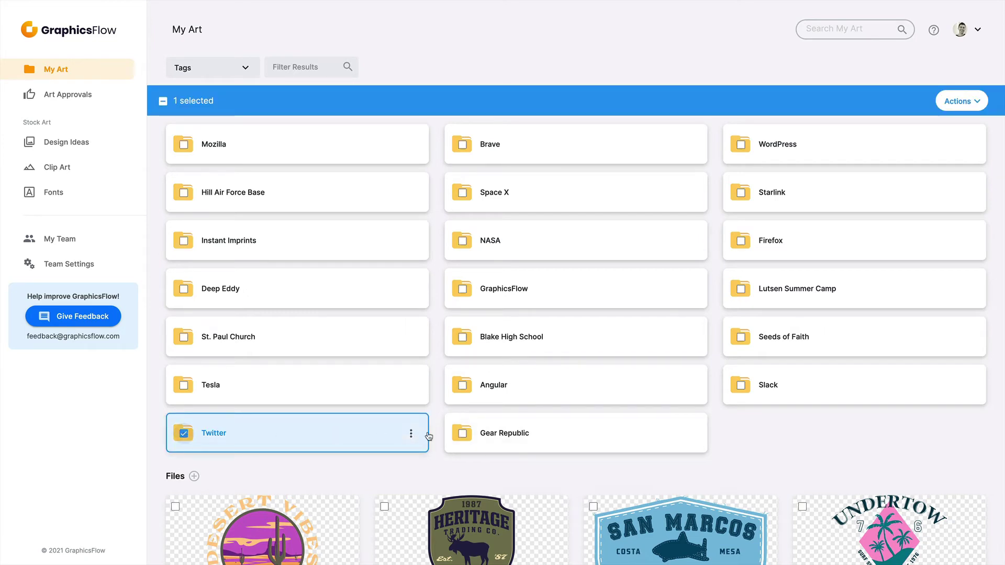
pyautogui.click(462, 433)
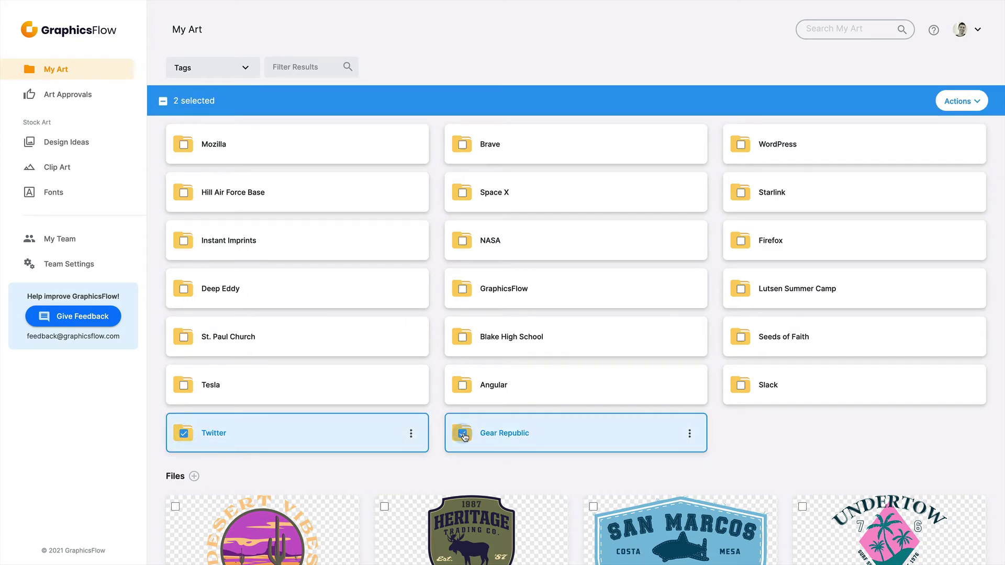
pyautogui.click(462, 243)
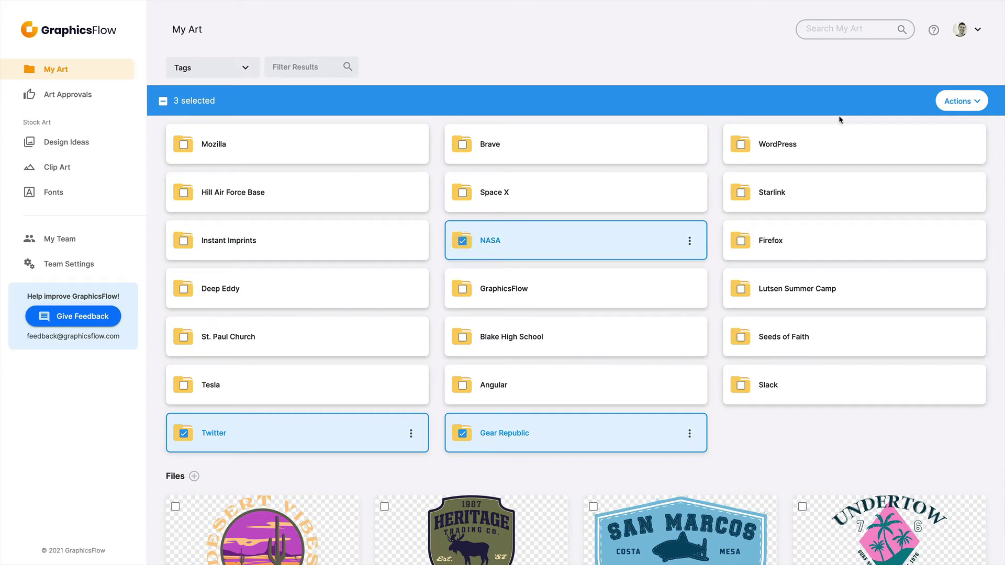
pyautogui.click(971, 102)
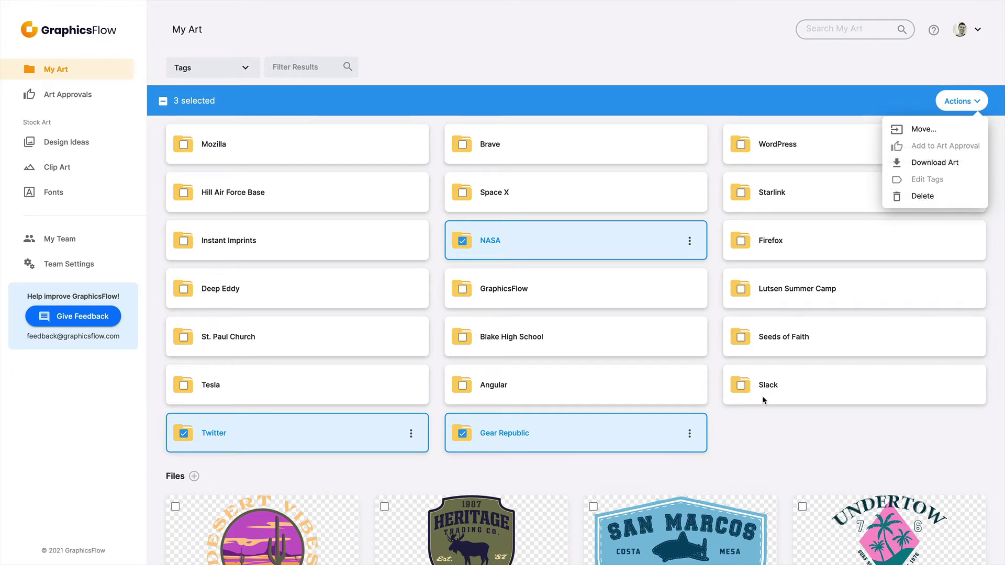
pyautogui.click(163, 103)
pyautogui.click(162, 103)
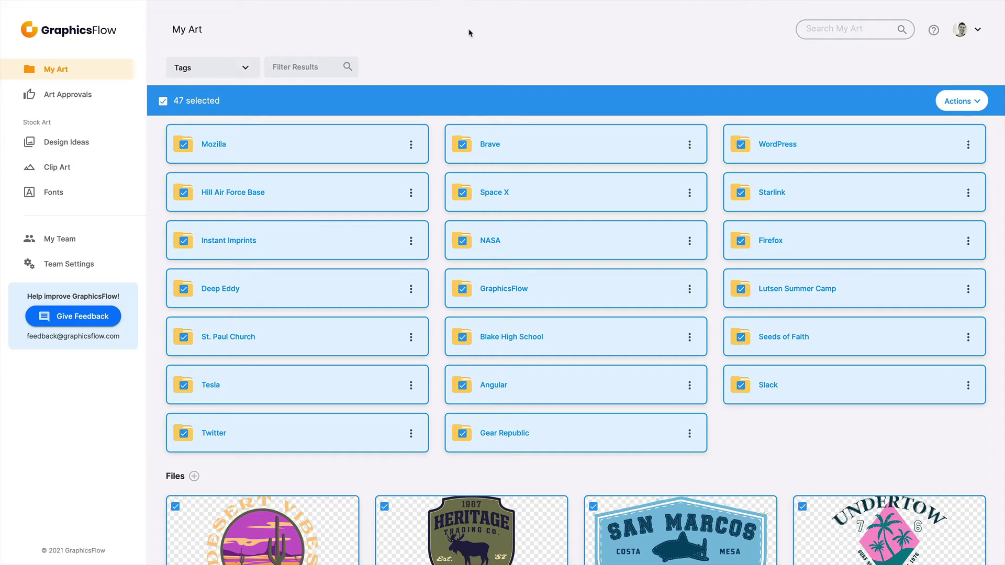
pyautogui.click(162, 102)
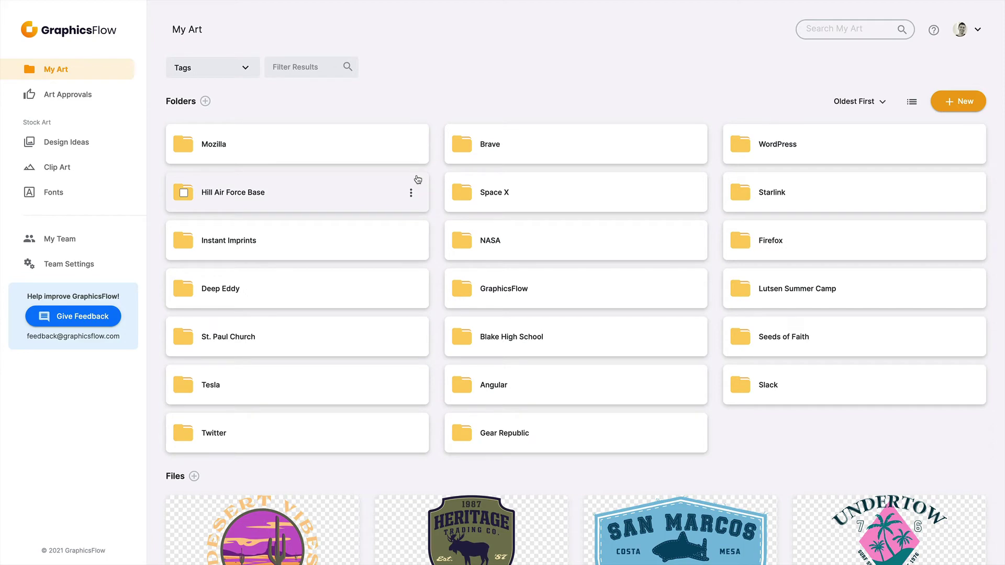
# - Scroll down My Art to view the SVG design file thumbnails below the folders
pyautogui.scroll(-3, 445, 220)
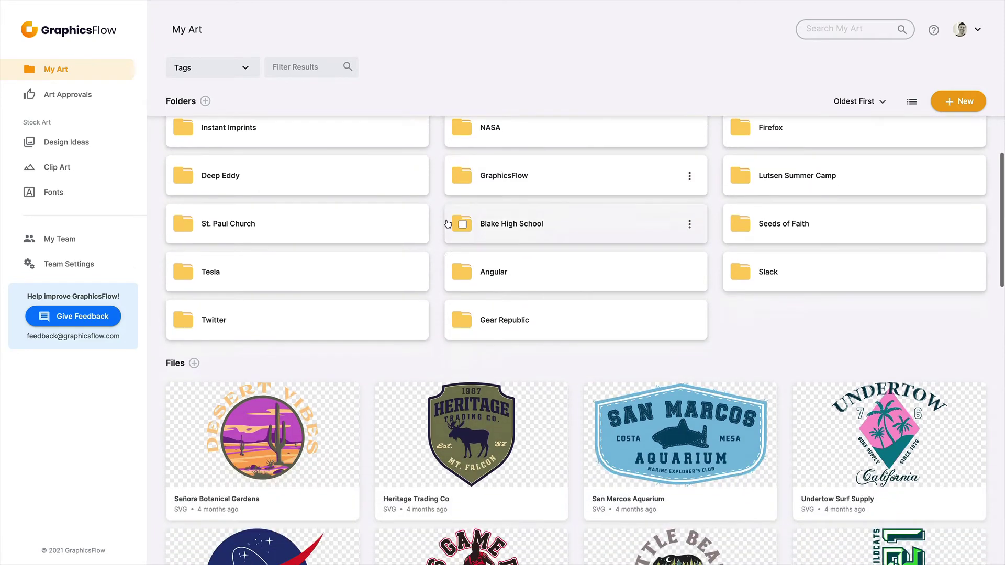
pyautogui.scroll(-3, 447, 224)
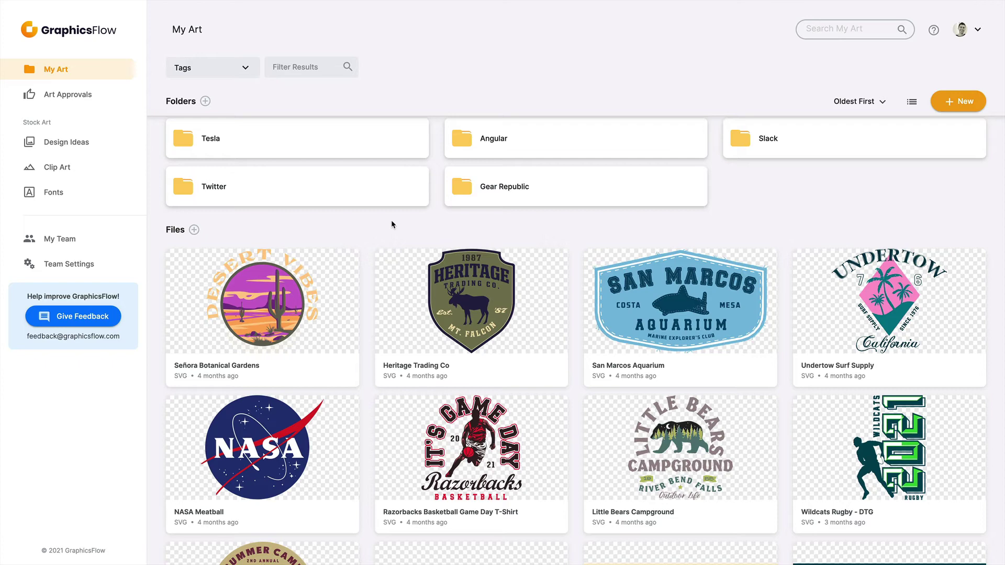
pyautogui.click(194, 232)
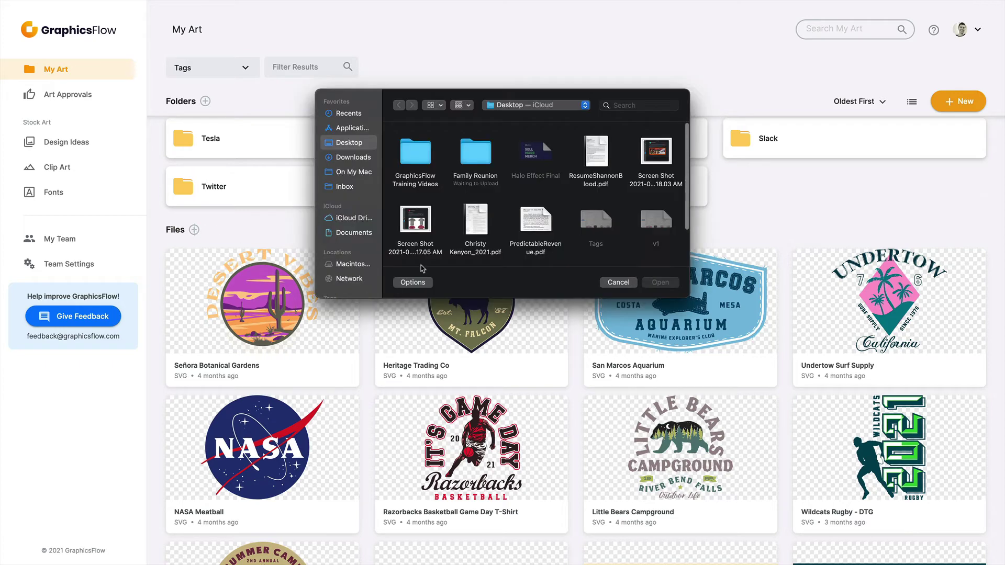
pyautogui.click(610, 284)
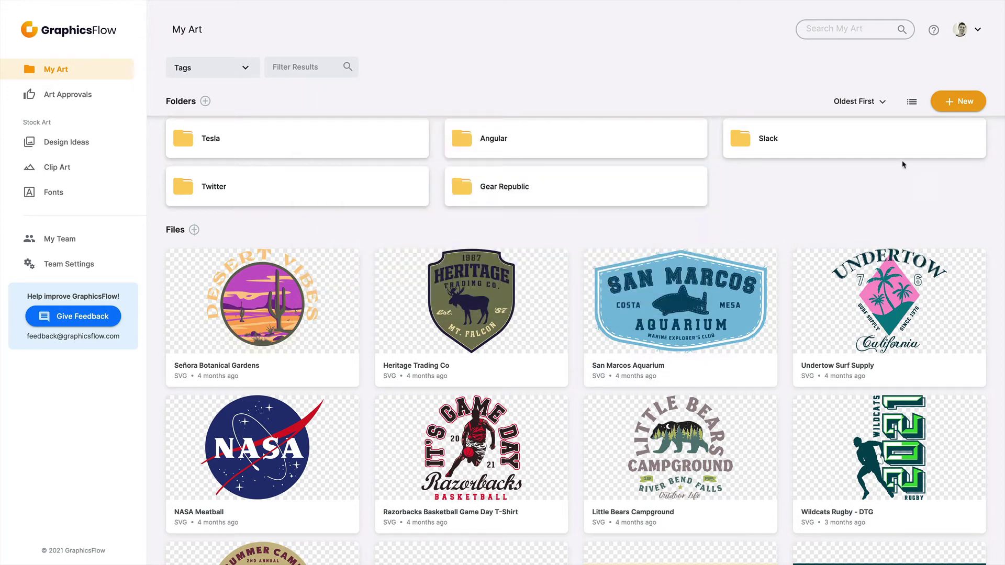
pyautogui.click(957, 104)
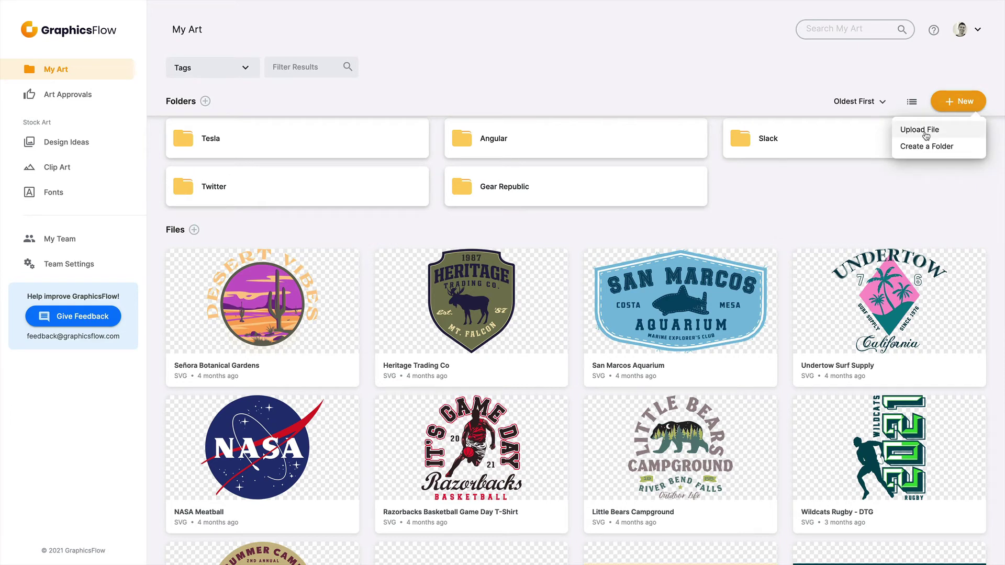
pyautogui.click(854, 197)
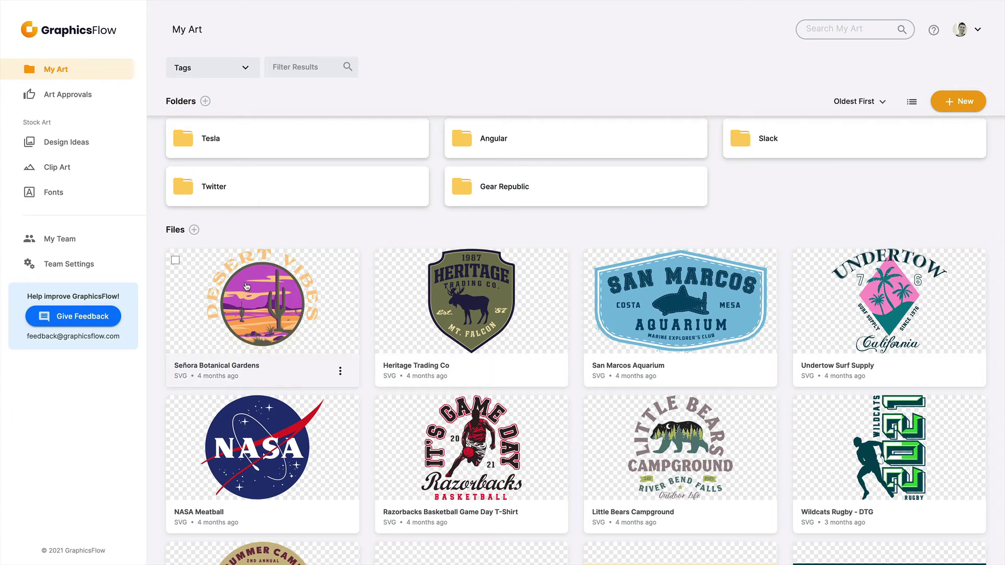
# - Select the Señora Botanical Gardens and Heritage Trading Co files and check the Actions menu without applying anything
pyautogui.click(175, 260)
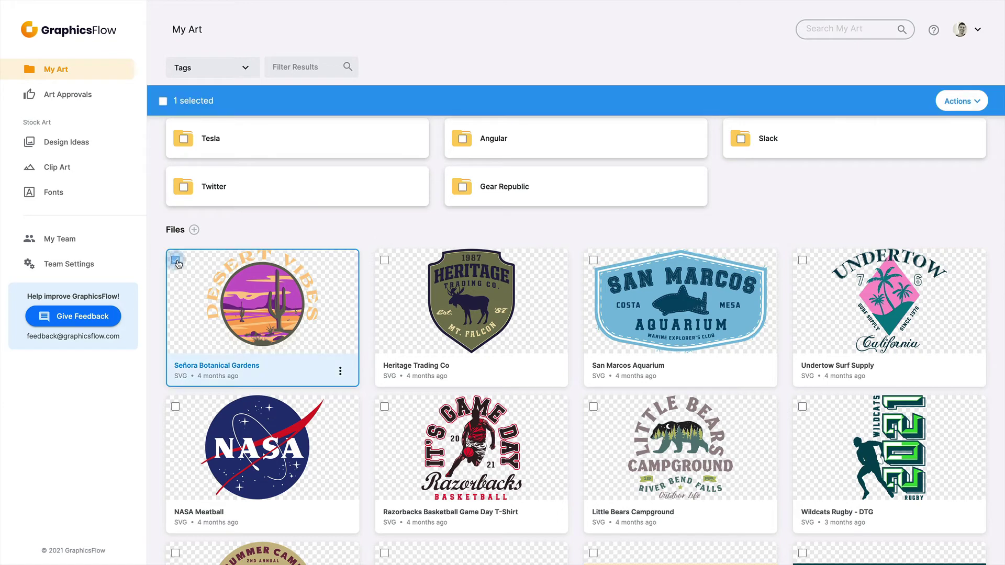
pyautogui.click(385, 260)
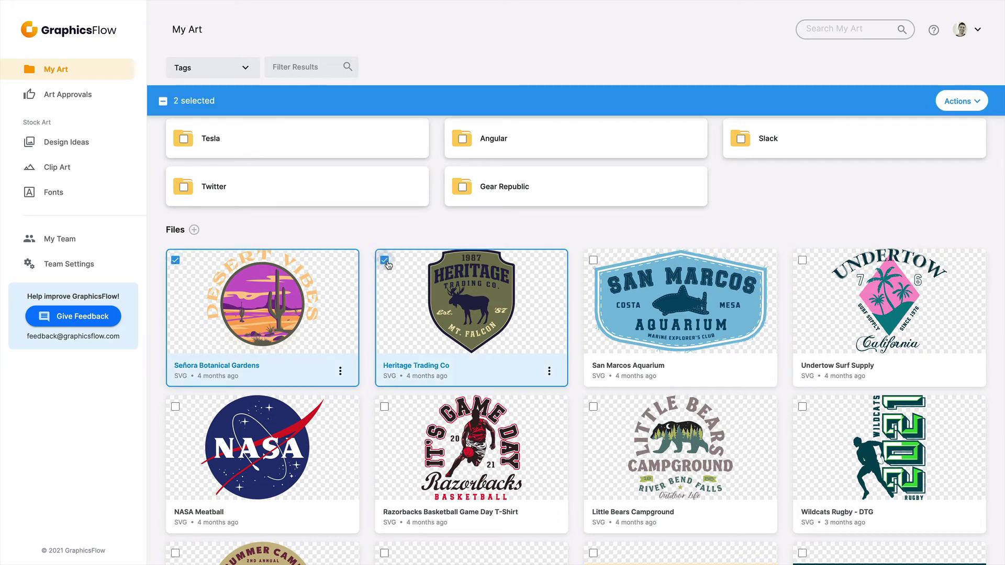
pyautogui.click(969, 103)
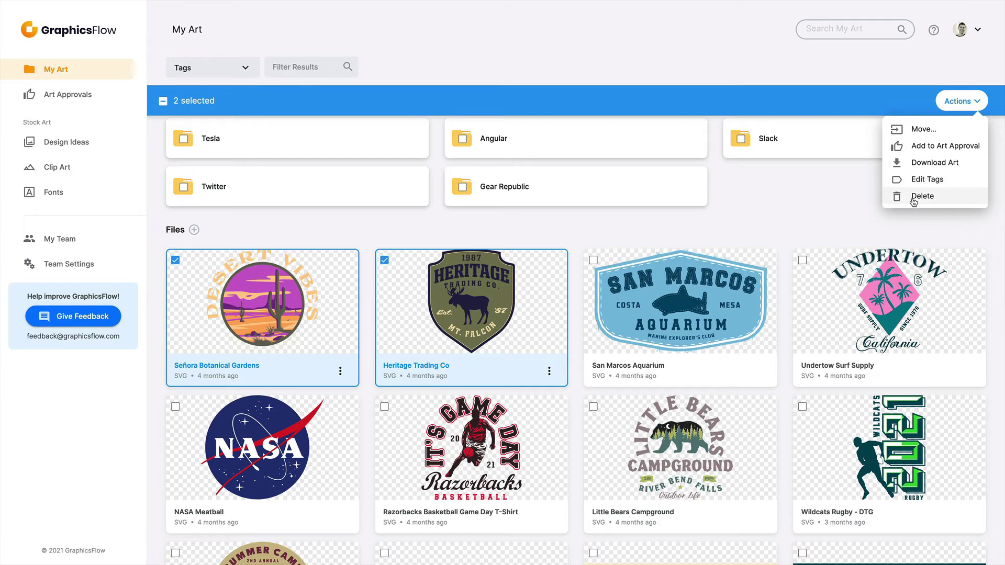
pyautogui.click(775, 211)
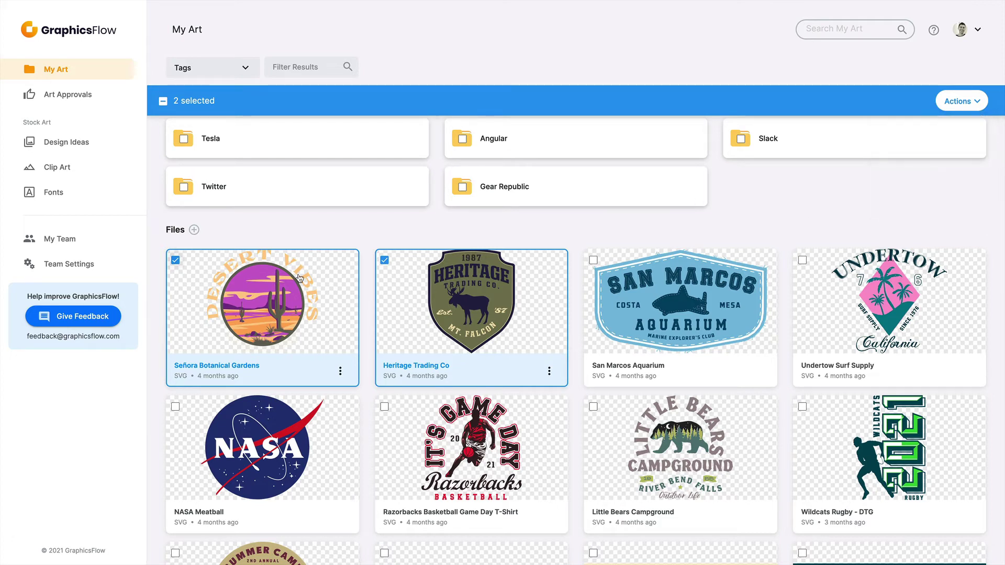
# - Deselect the Señora Botanical Gardens and Heritage Trading Co cards, then open Little Bears Campground
pyautogui.click(175, 261)
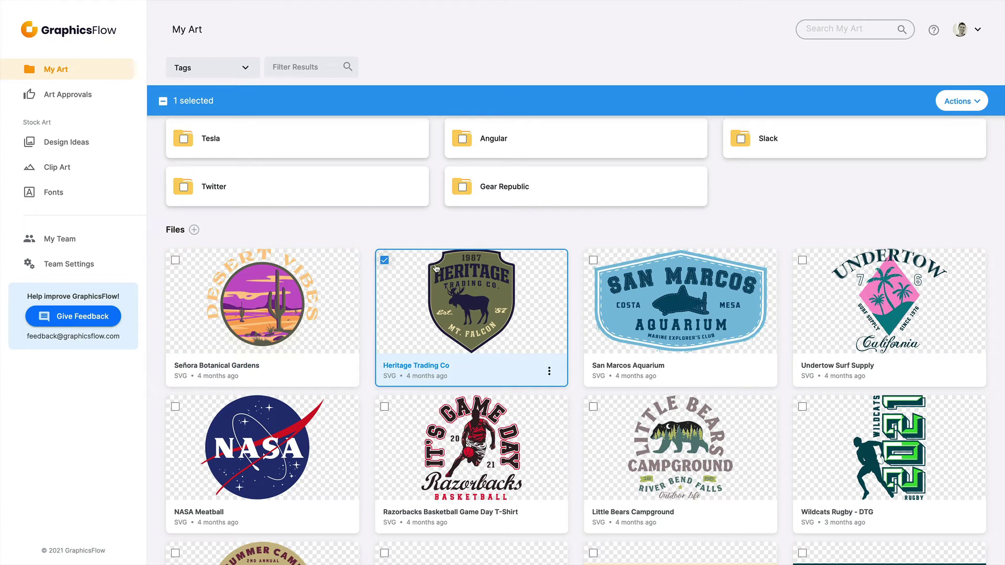
pyautogui.click(549, 371)
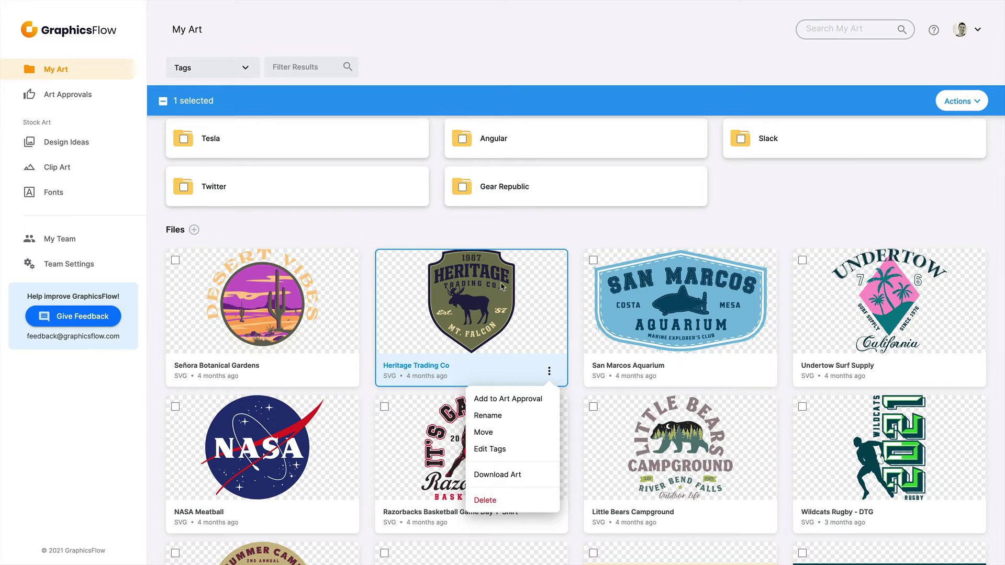
pyautogui.click(527, 221)
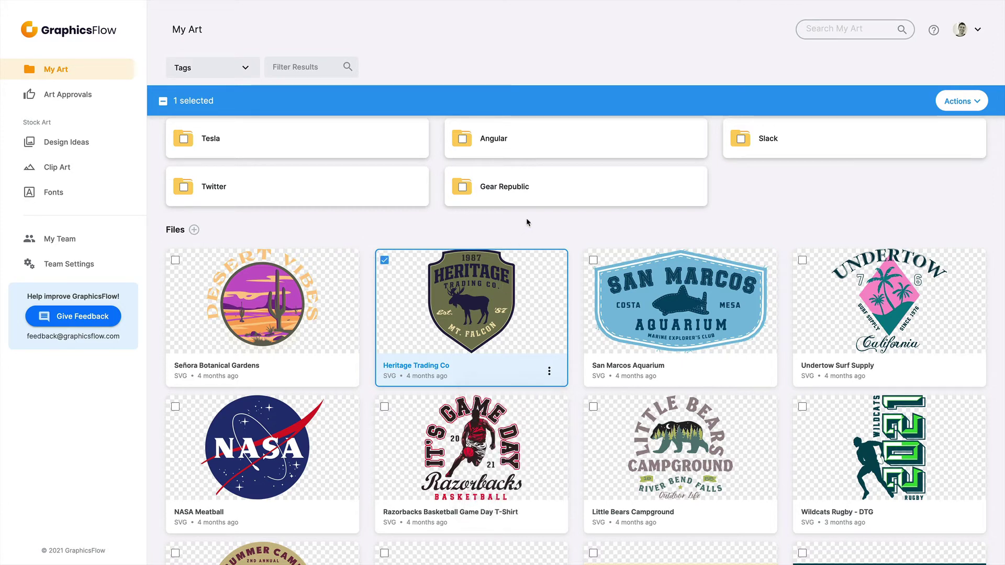
pyautogui.click(385, 260)
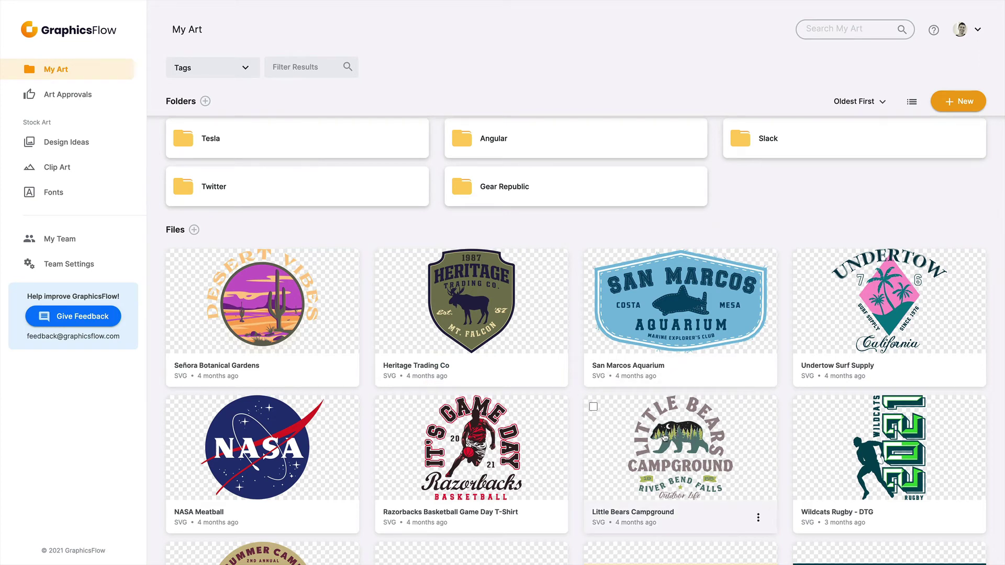
pyautogui.click(686, 443)
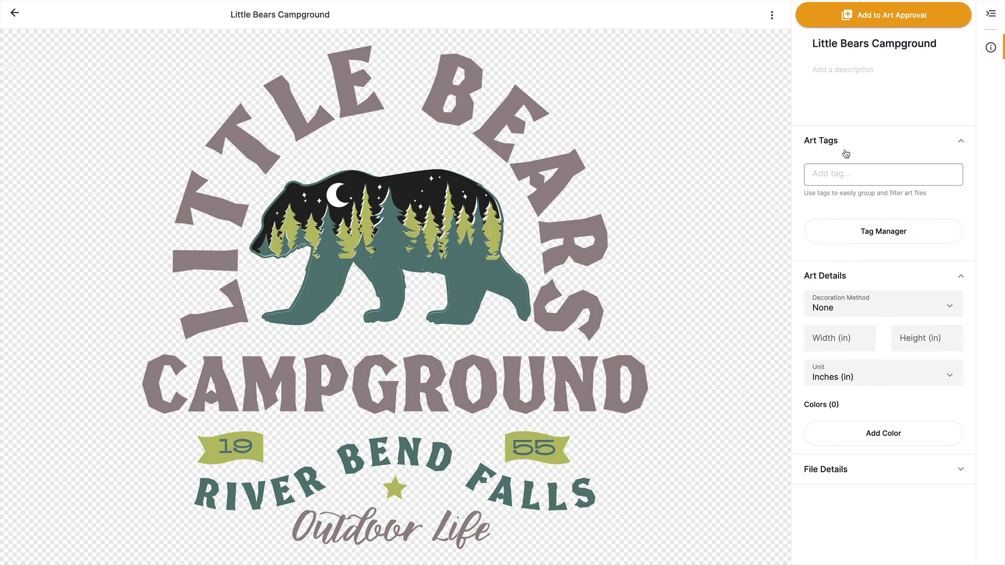
pyautogui.click(865, 19)
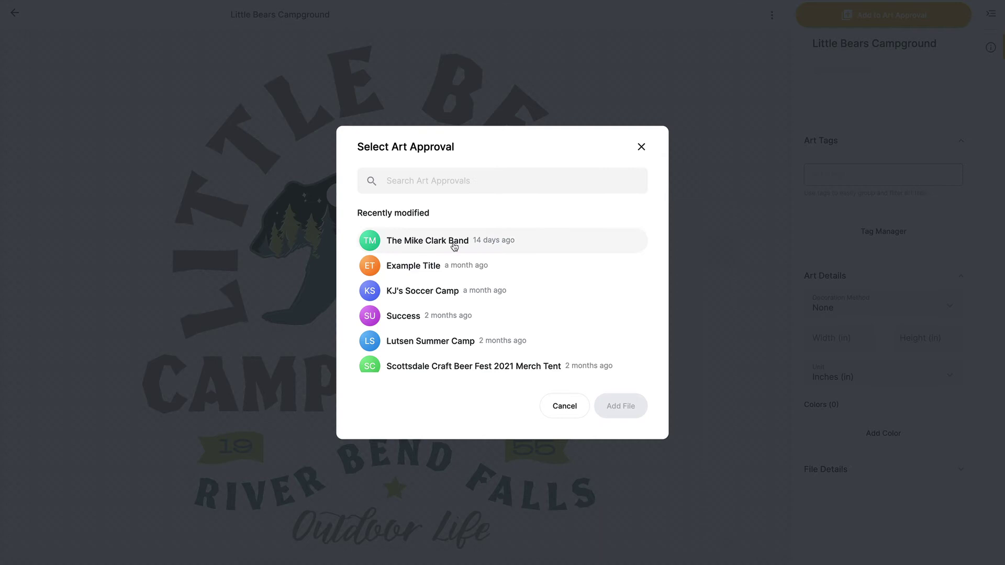
pyautogui.click(641, 146)
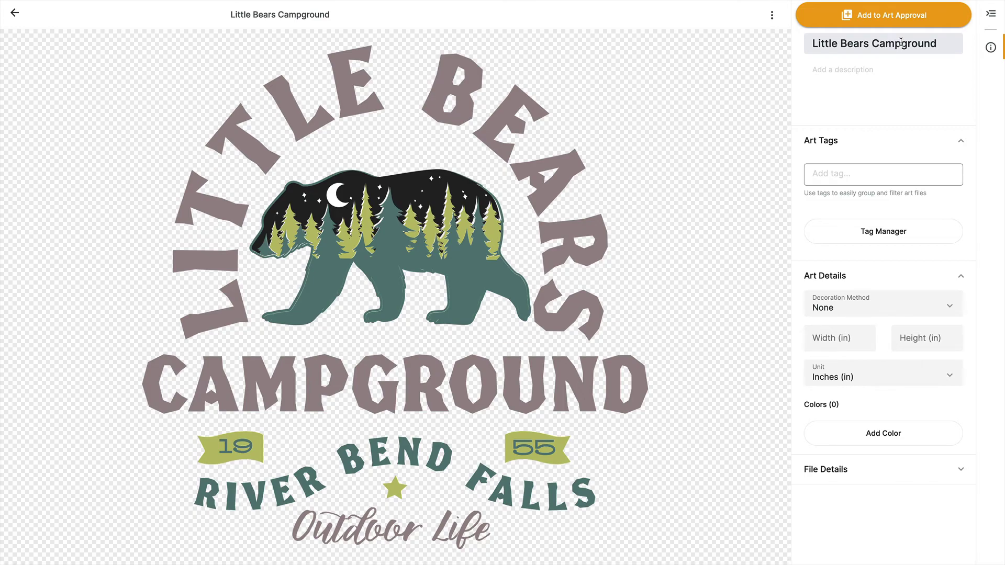
# - Tag Little Bears Campground with a newly created Youth Camp tag and the existing Camp tag
pyautogui.click(938, 43)
pyautogui.click(865, 67)
pyautogui.click(885, 181)
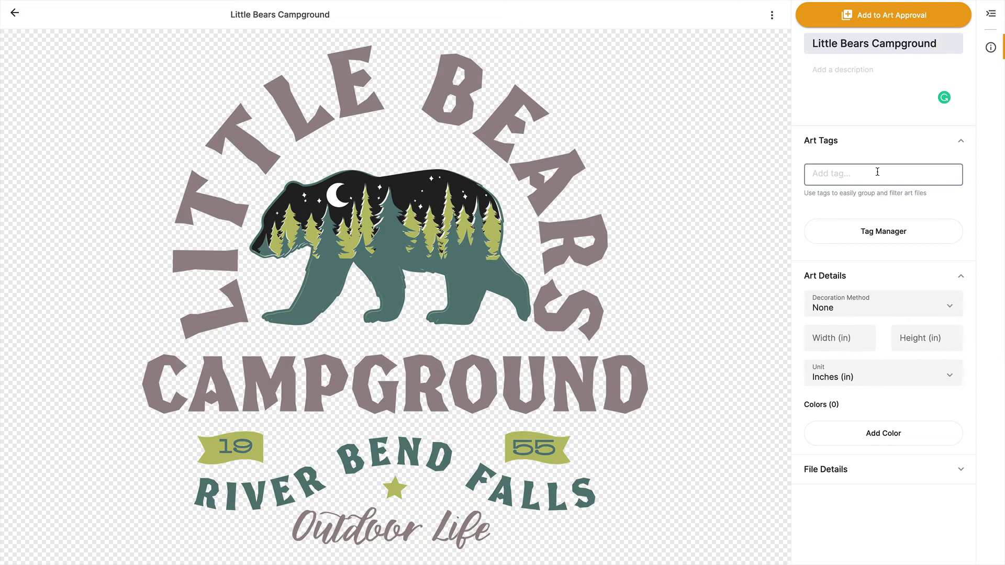
pyautogui.click(877, 172)
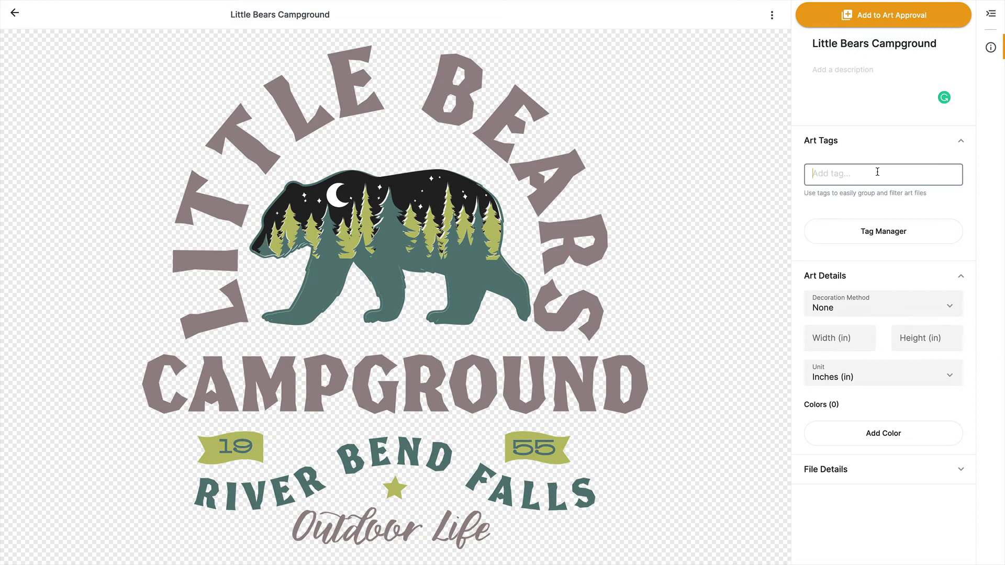
pyautogui.write('Youth')
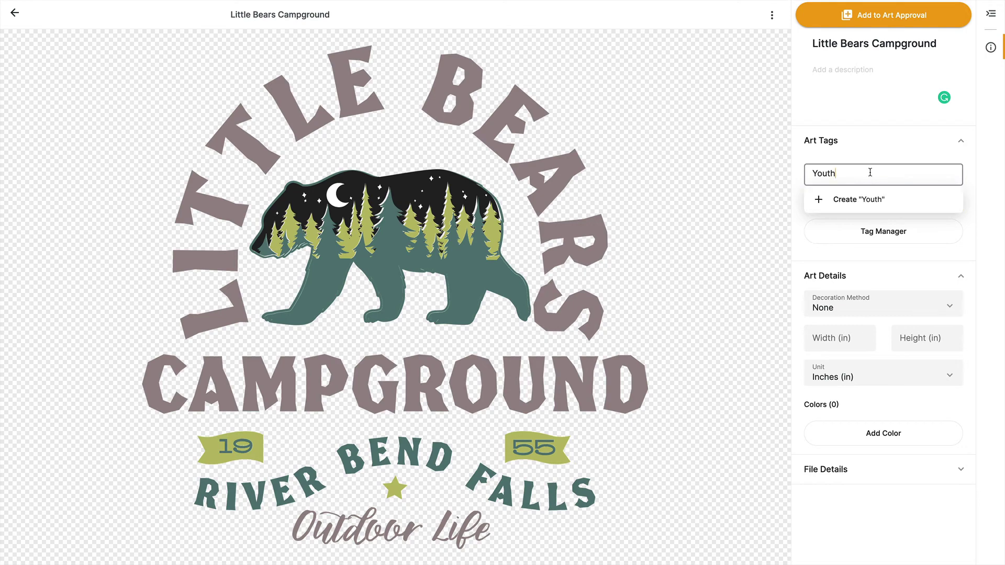
pyautogui.write(' Camp')
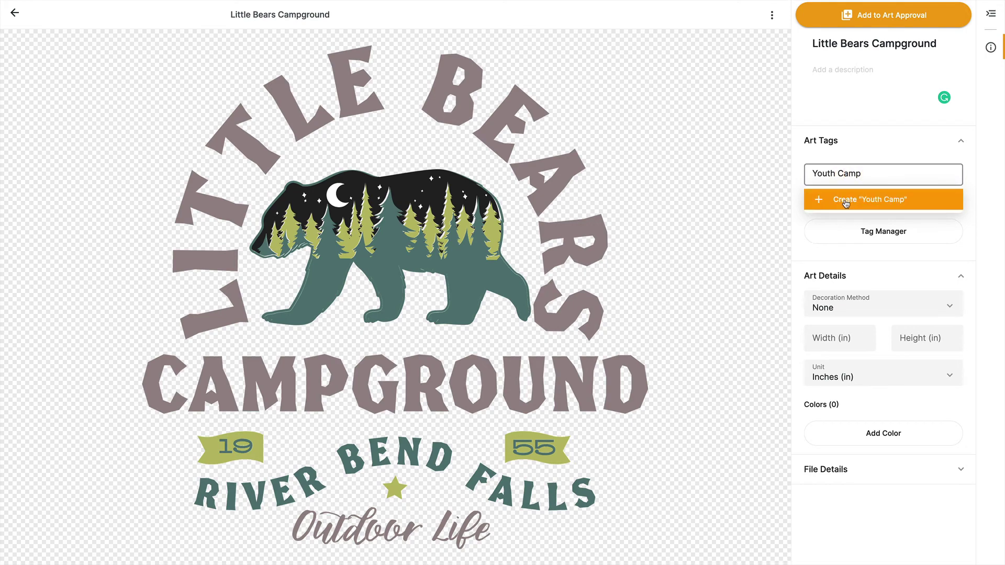
pyautogui.click(885, 207)
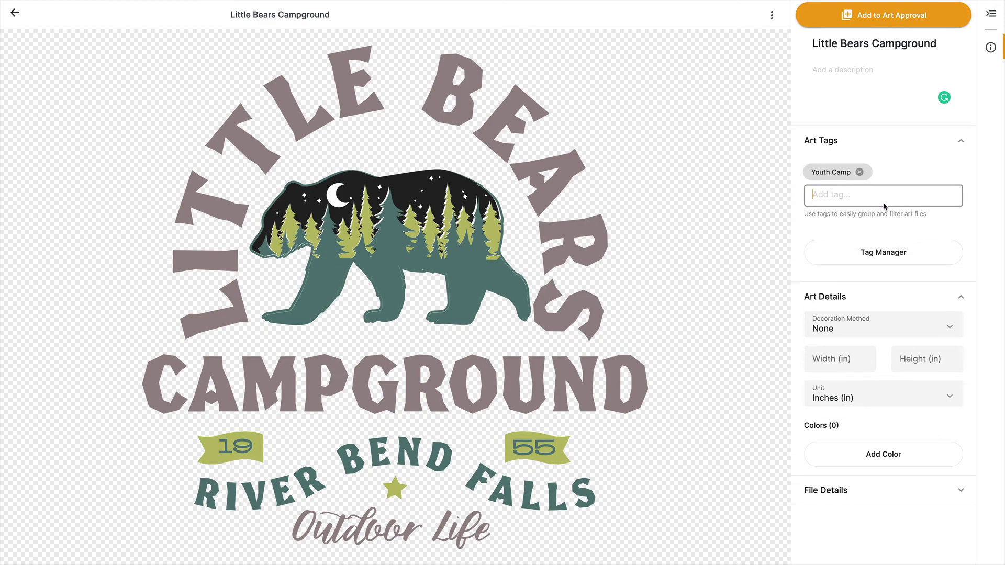
pyautogui.write('Ca')
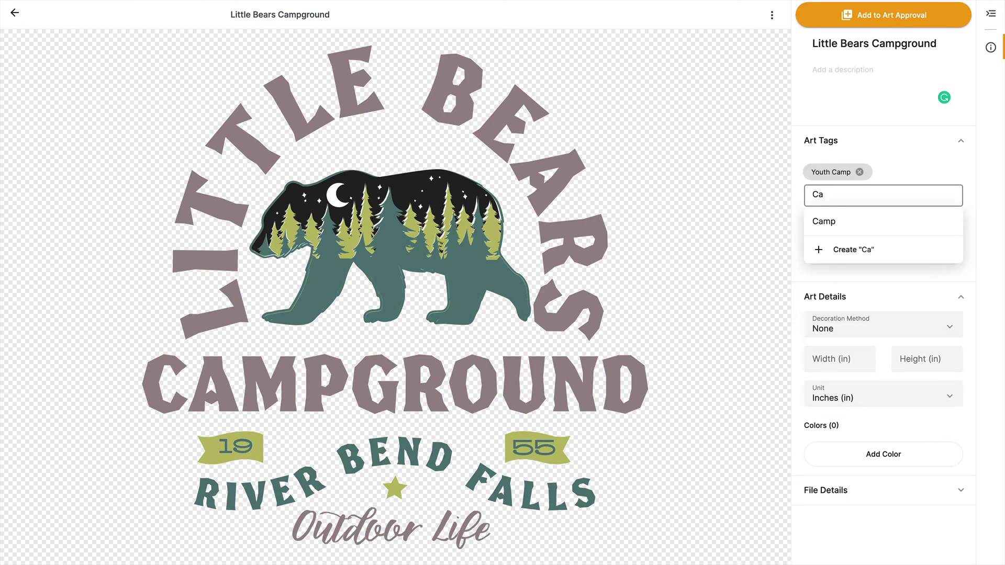
pyautogui.write('mp')
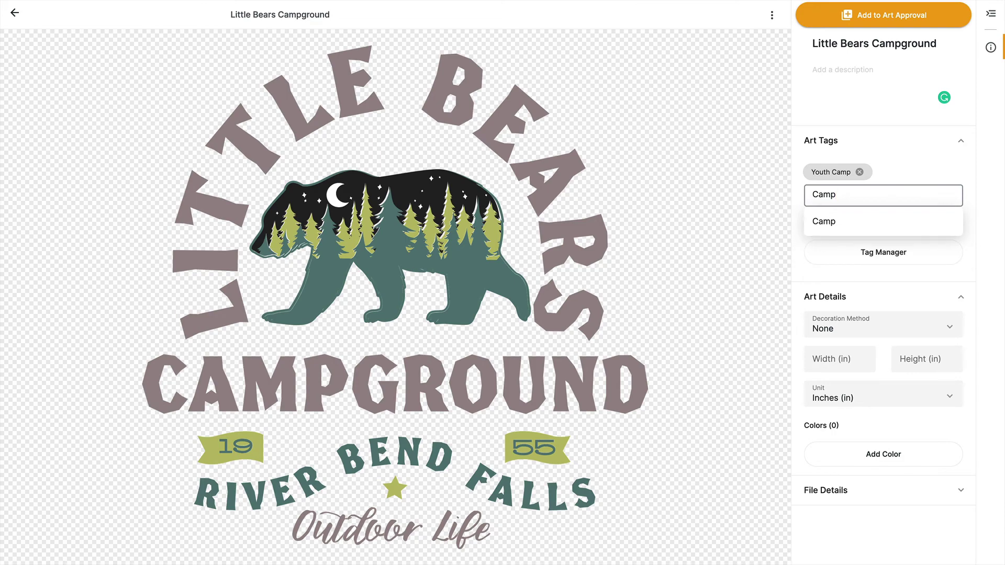
pyautogui.click(829, 224)
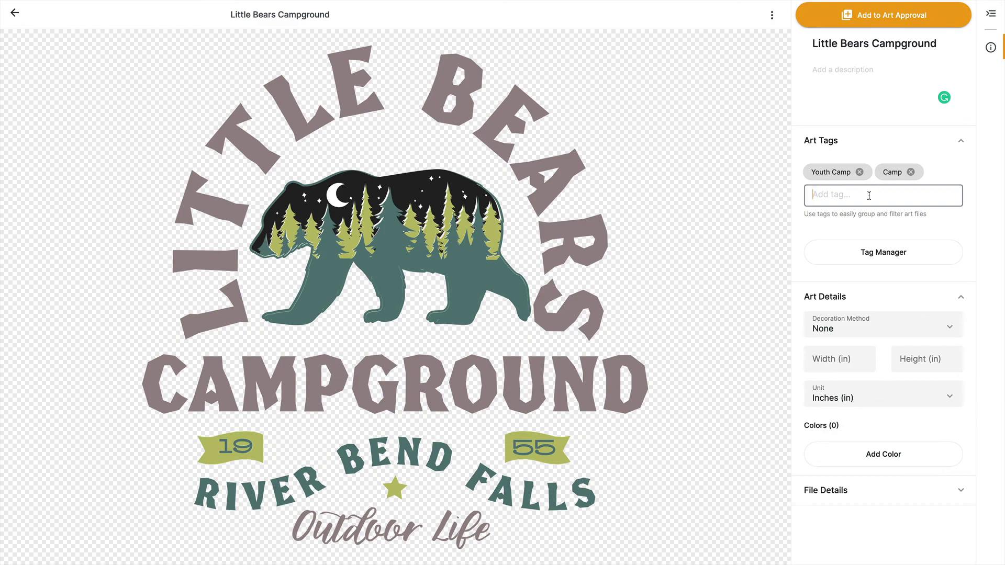
pyautogui.click(922, 258)
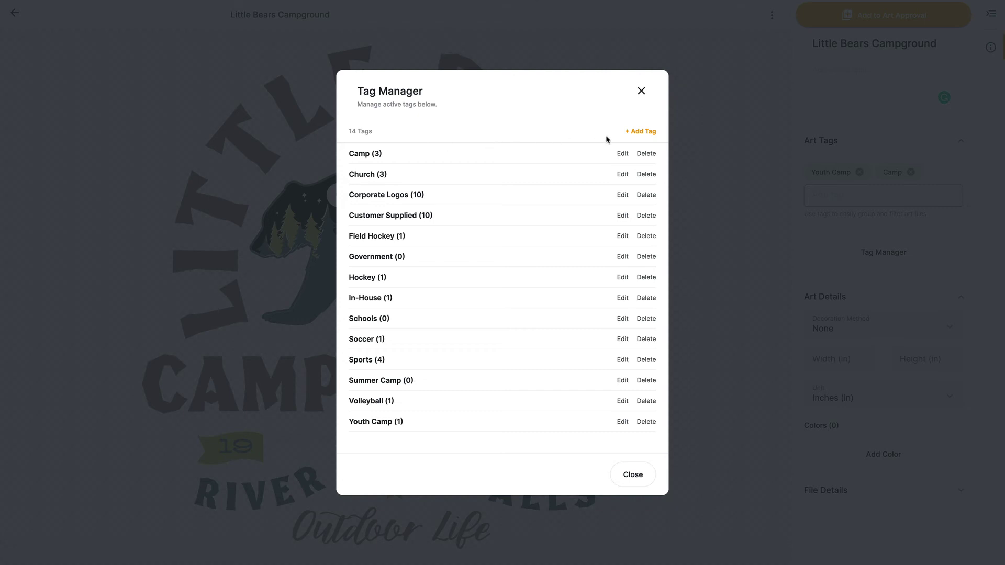
pyautogui.click(641, 131)
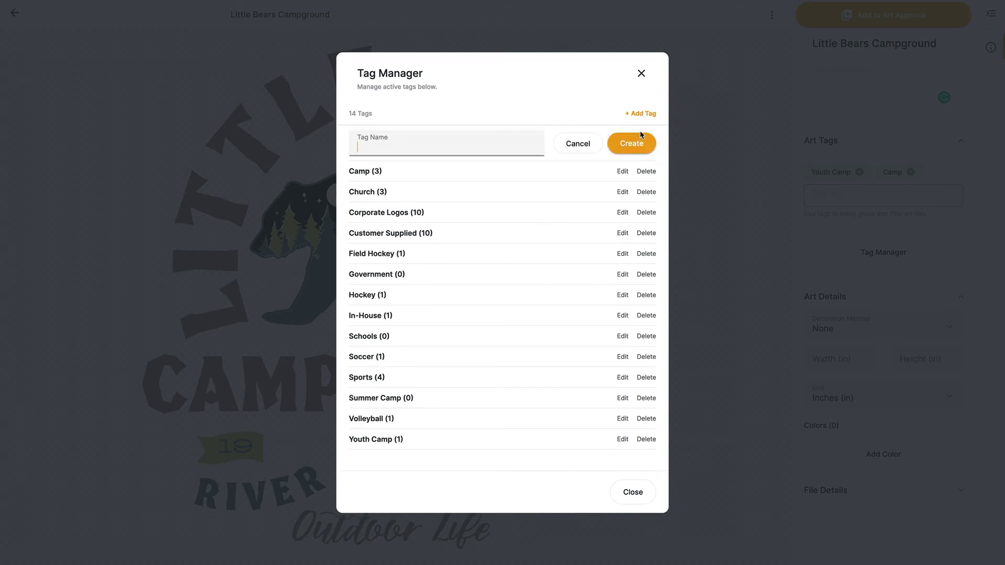
pyautogui.click(574, 142)
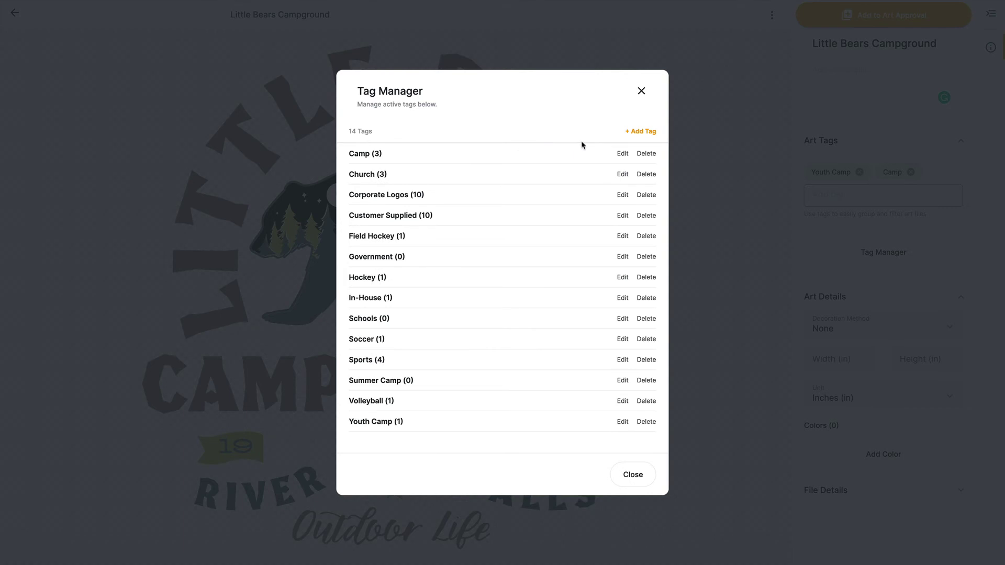
pyautogui.click(623, 154)
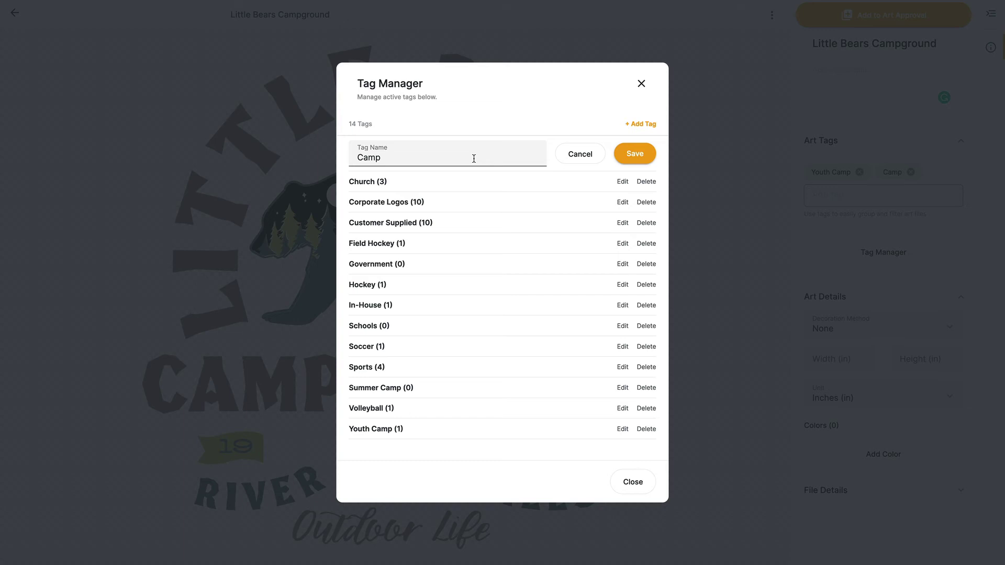
pyautogui.click(576, 155)
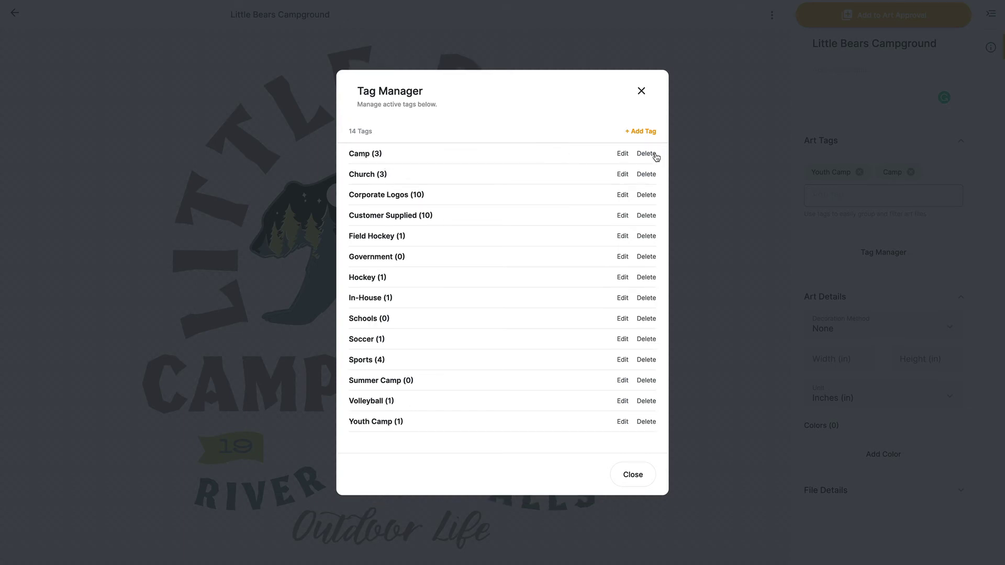
pyautogui.click(641, 93)
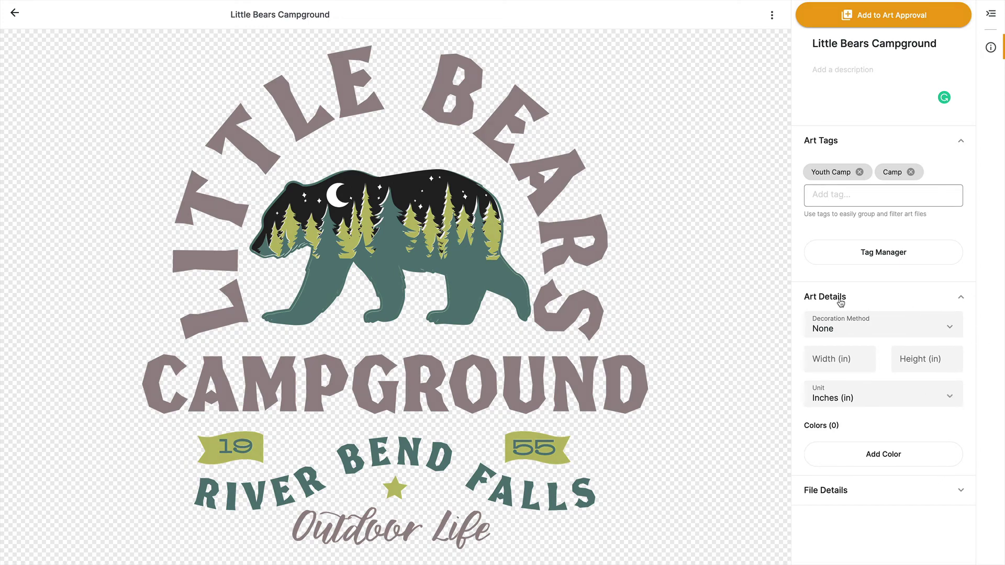
# - Collapse Art Tags, set Direct-to-garment as decoration method, and look at the decoration methods manager
pyautogui.click(960, 141)
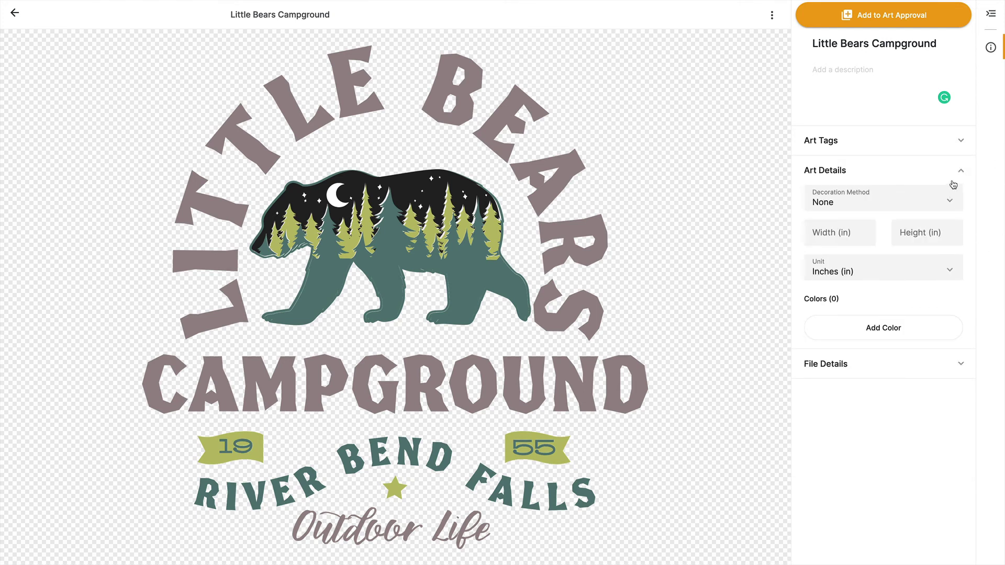
pyautogui.click(936, 204)
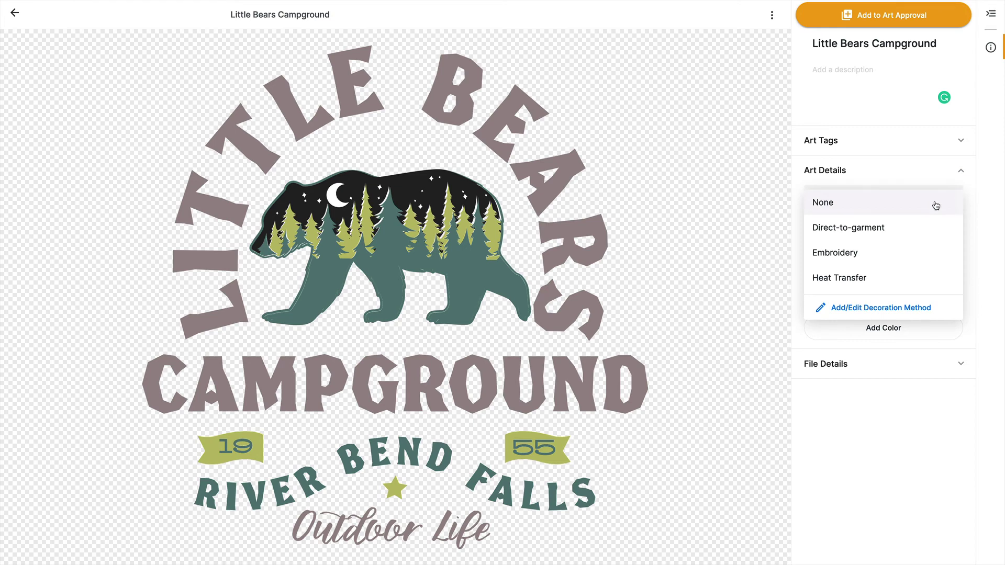
pyautogui.click(881, 228)
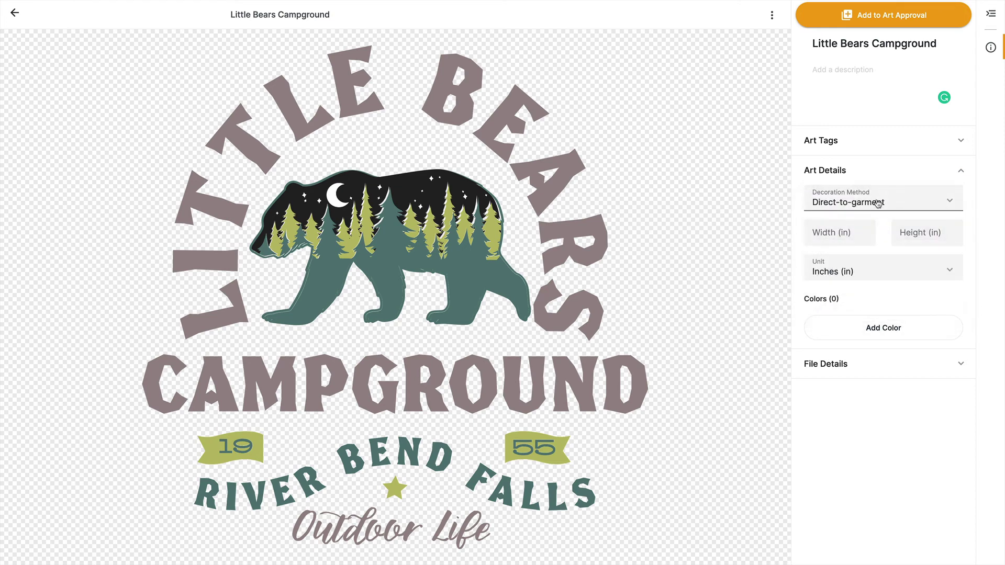
pyautogui.click(878, 203)
pyautogui.click(862, 286)
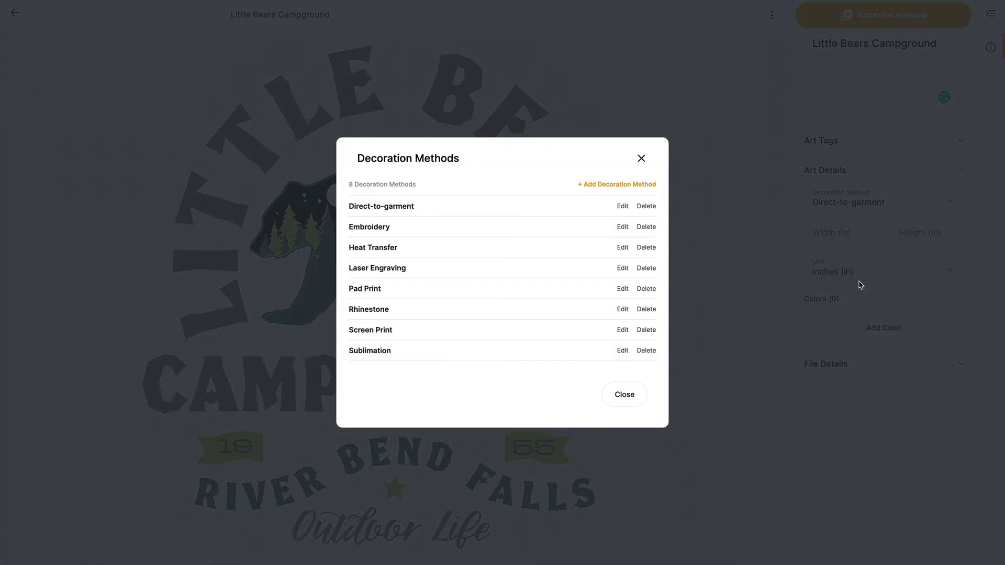
pyautogui.click(641, 159)
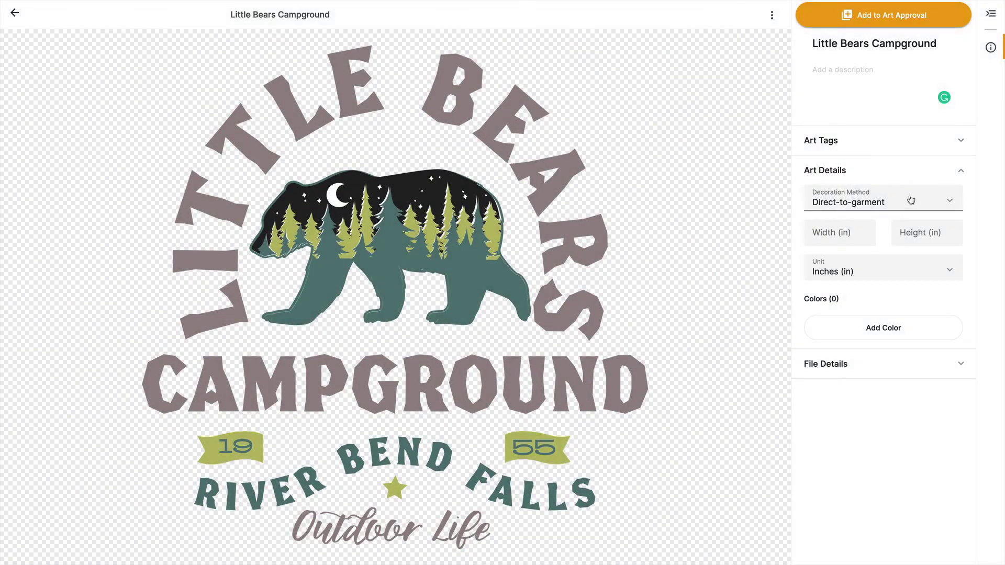
# - Try Rhinestone, then settle on Heat Transfer as the decoration method
pyautogui.click(911, 200)
pyautogui.scroll(-2, 857, 246)
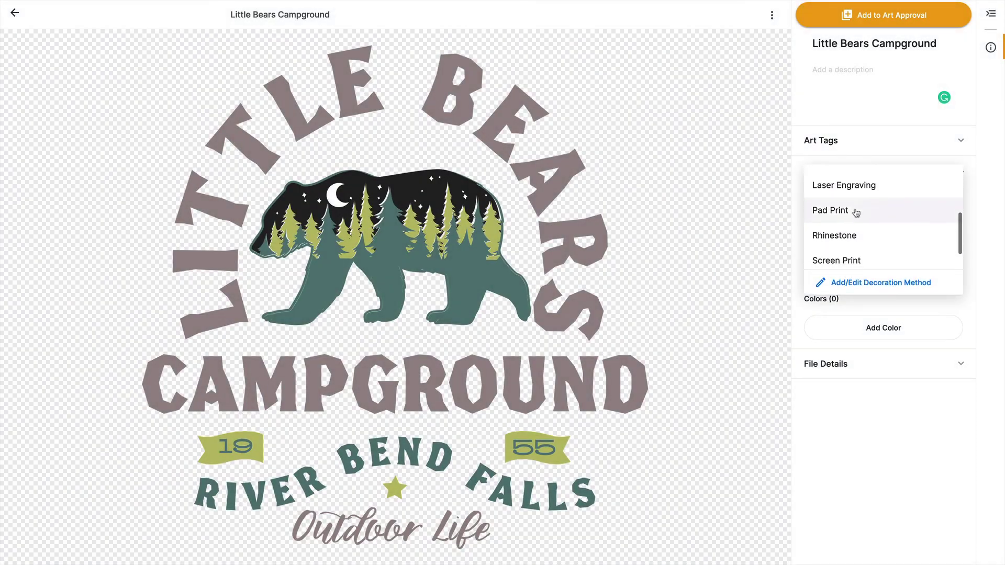
pyautogui.click(843, 235)
pyautogui.click(842, 201)
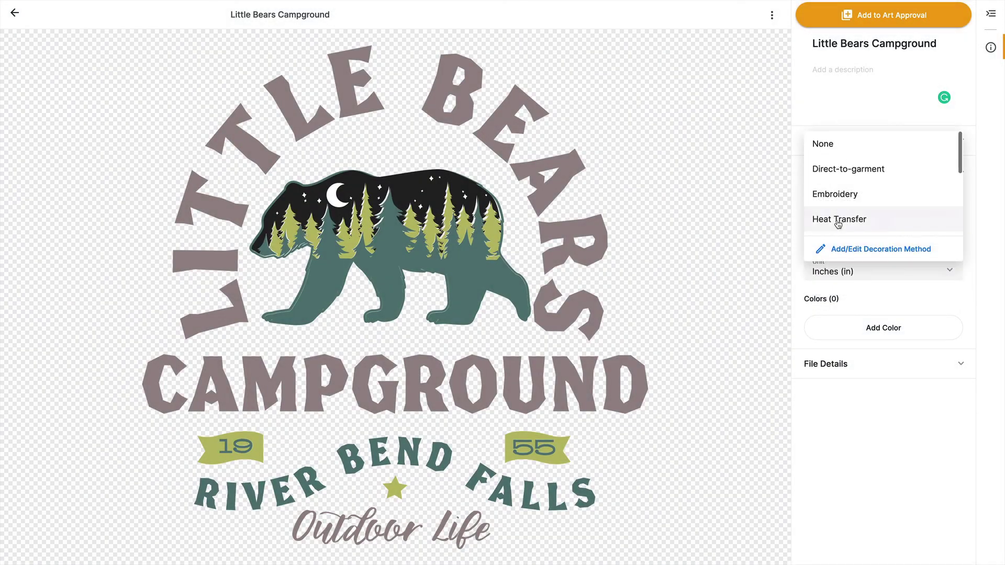
pyautogui.click(839, 224)
pyautogui.click(857, 209)
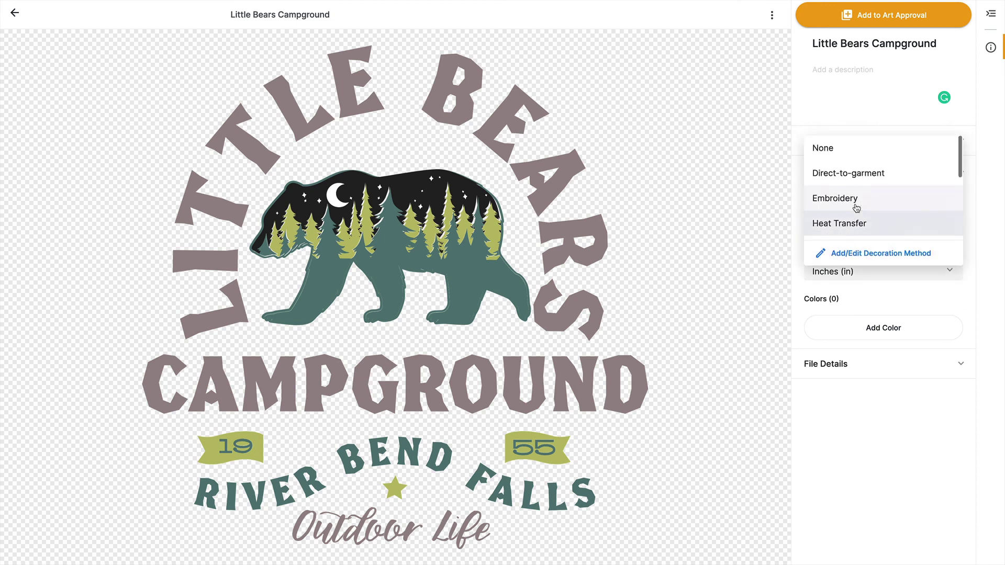
# - Create a new DFT decoration method in the decoration methods manager, then close it
pyautogui.click(848, 254)
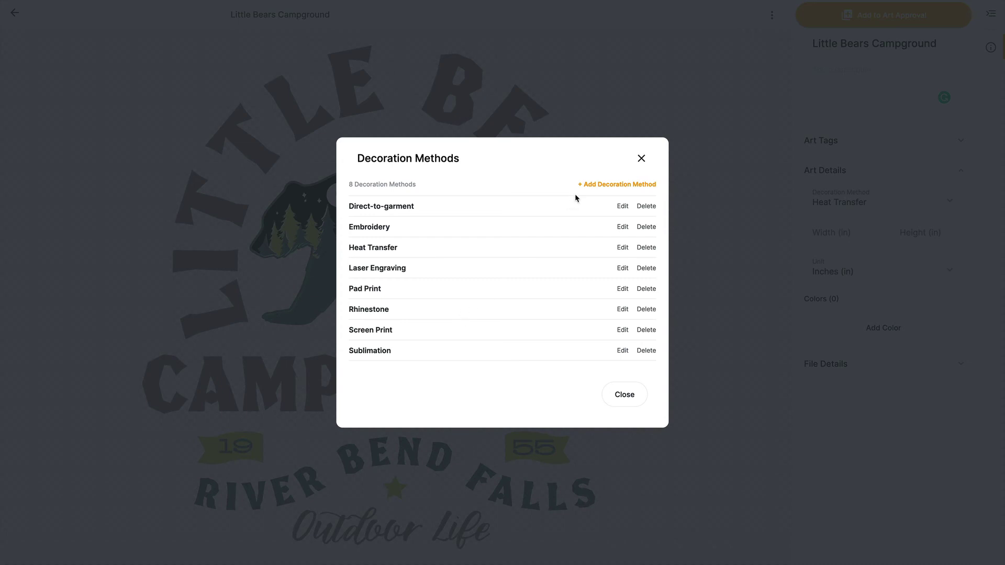
pyautogui.click(596, 186)
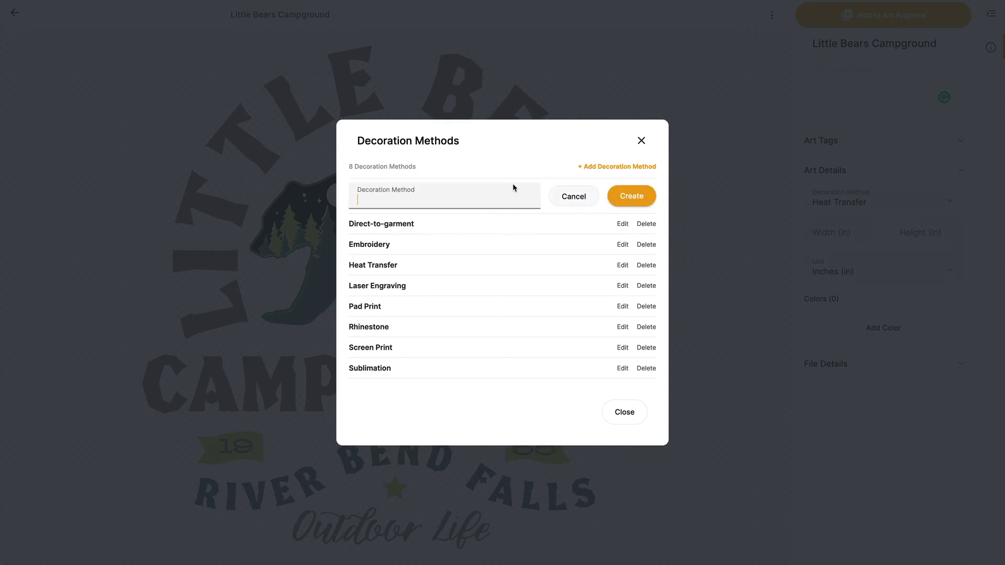
pyautogui.write('DFT')
pyautogui.click(637, 196)
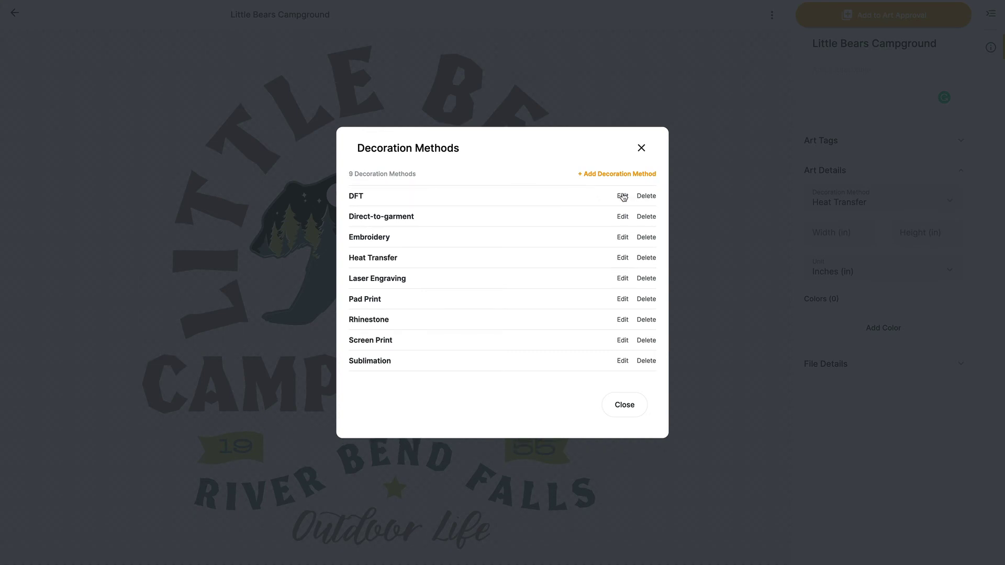
pyautogui.click(622, 196)
pyautogui.click(594, 197)
pyautogui.click(641, 149)
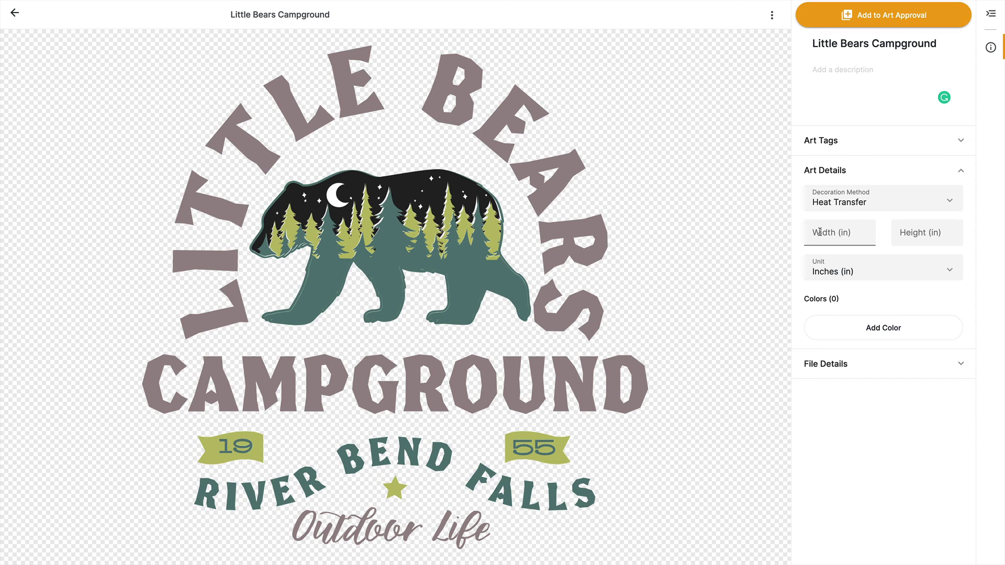
# - Keep Inches as the unit, add a white colour entry, and expand File Details
pyautogui.click(926, 270)
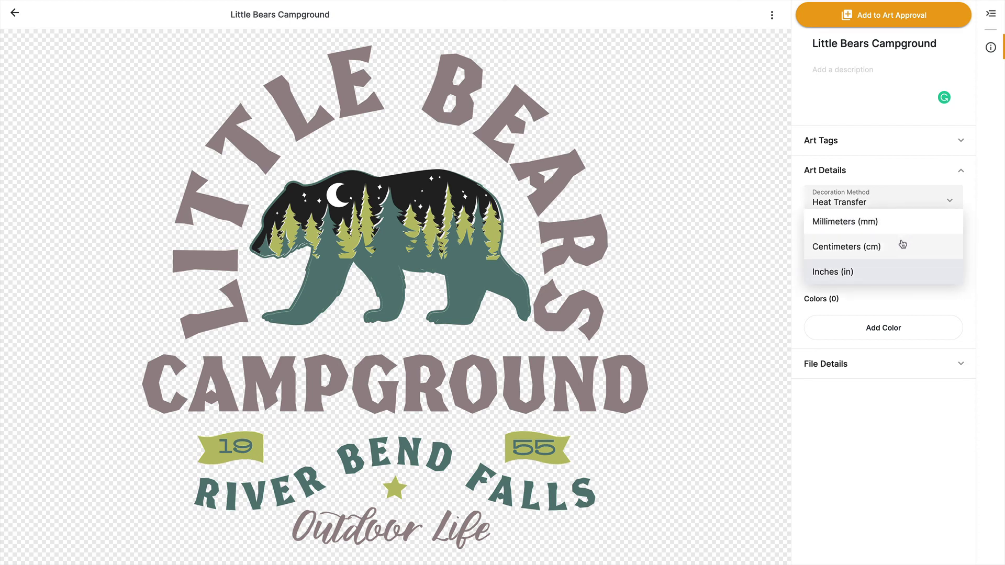
pyautogui.click(915, 414)
pyautogui.click(888, 330)
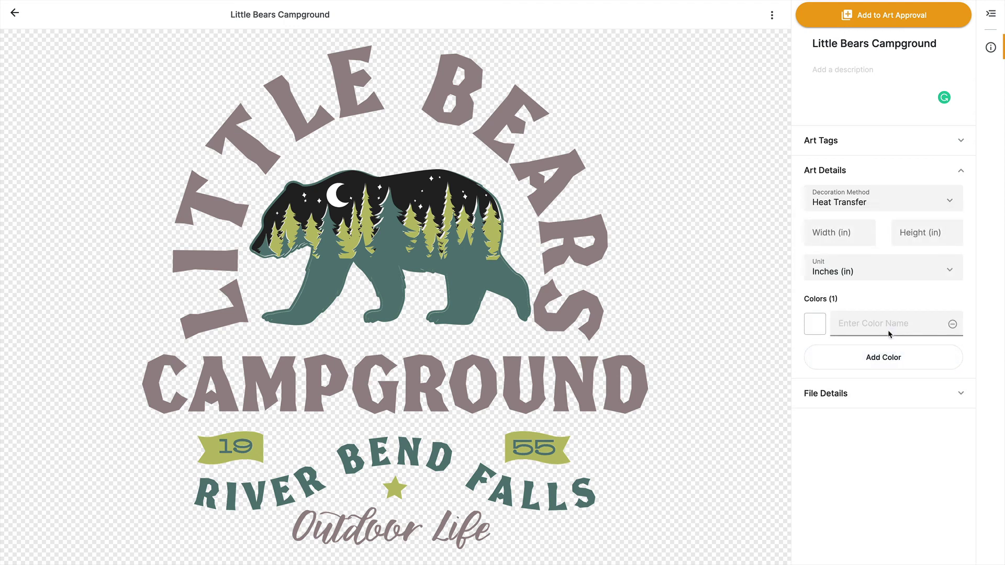
pyautogui.click(820, 327)
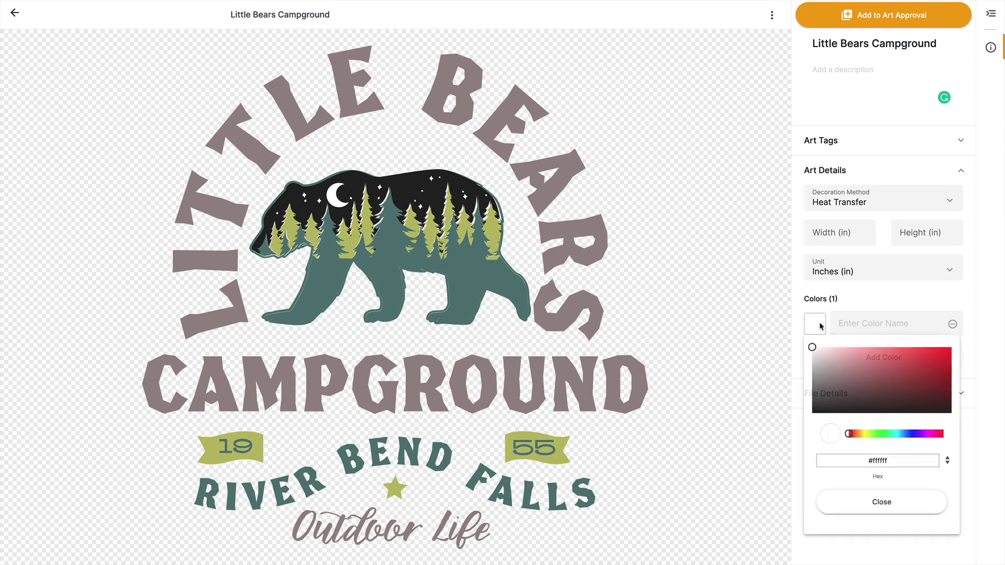
pyautogui.click(757, 406)
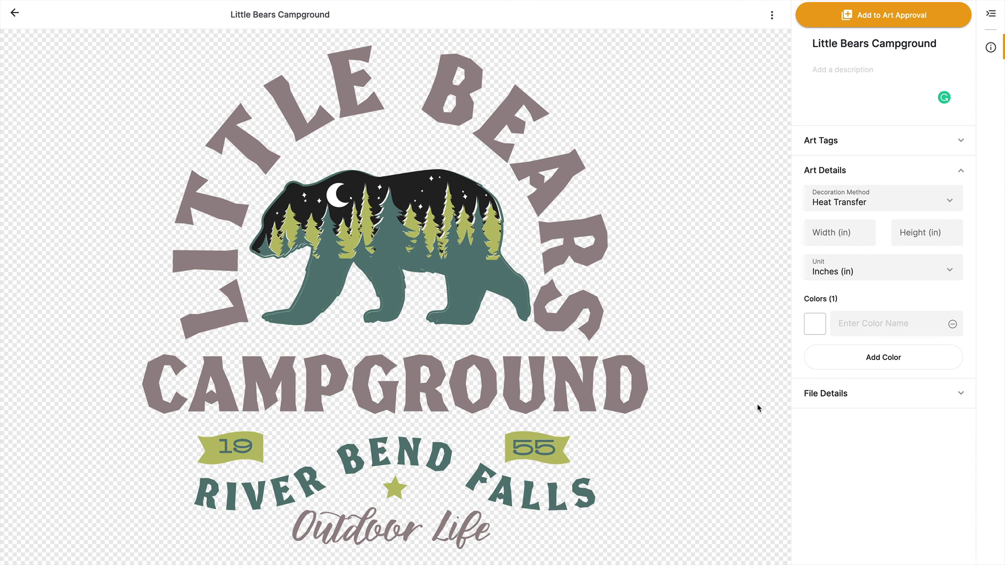
pyautogui.click(863, 395)
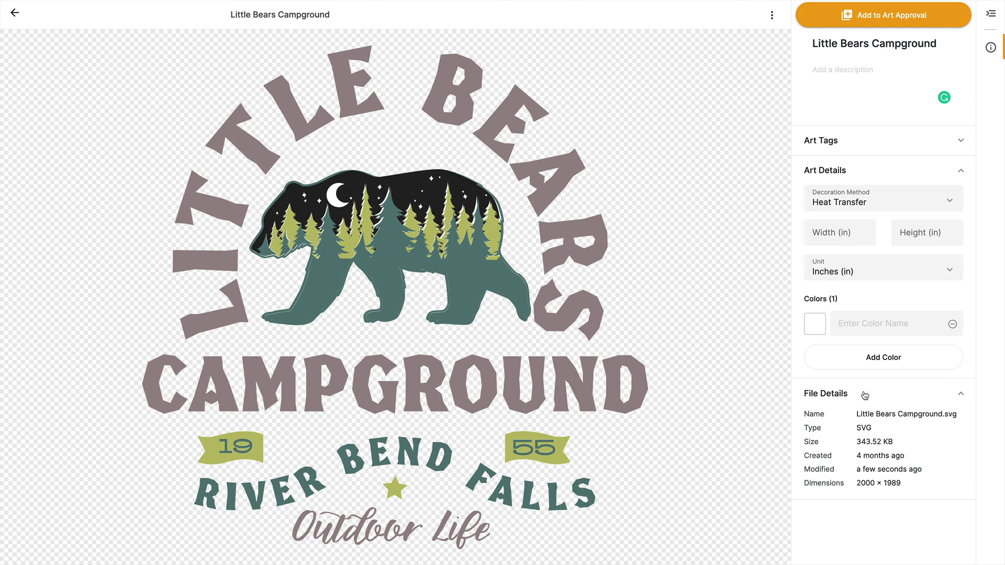
# - Hide the file details and look over the artwork's ⋮ actions menu
pyautogui.click(955, 397)
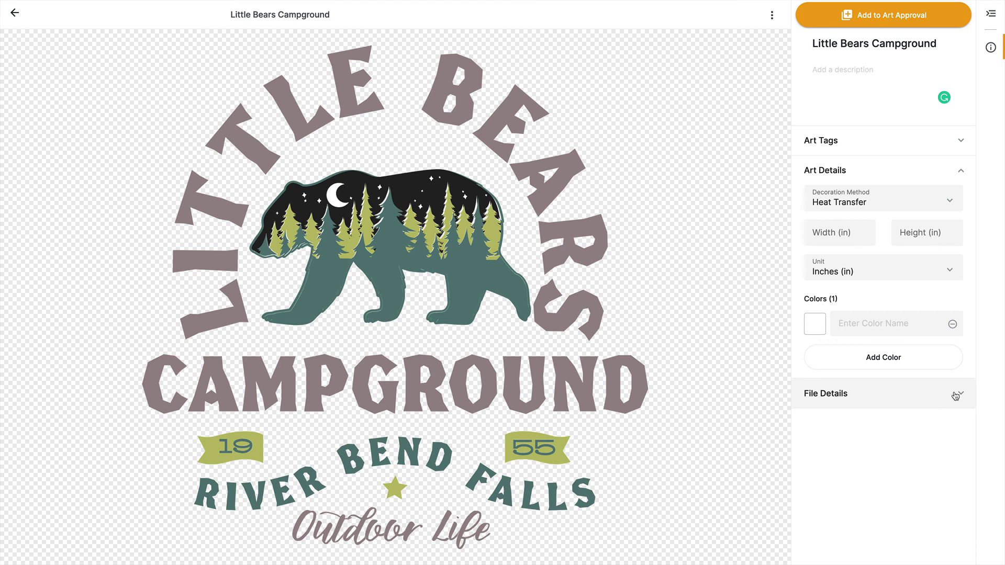
pyautogui.click(772, 16)
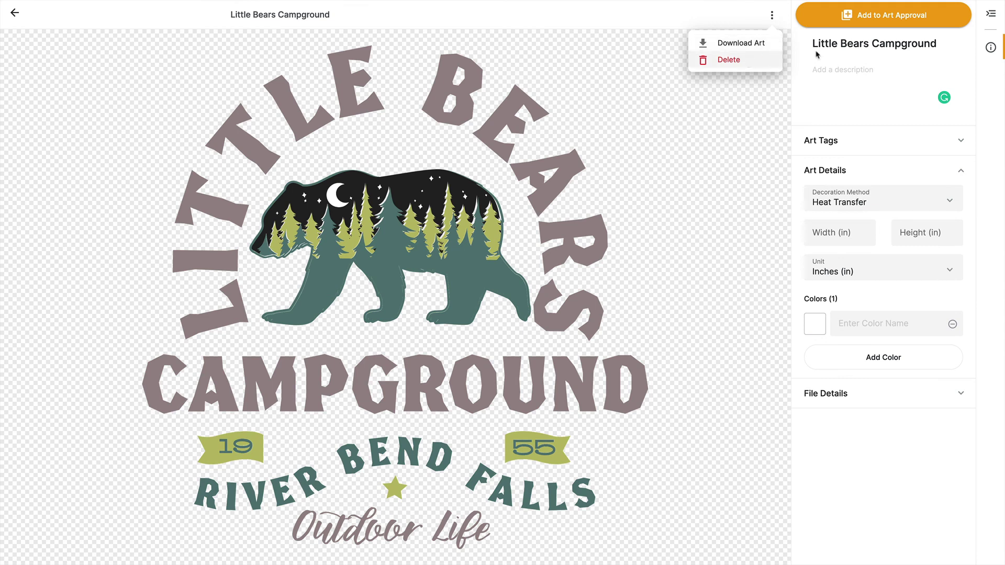
pyautogui.click(990, 18)
# - Toggle the right details panel hidden and shown several times, leaving it open
pyautogui.click(989, 19)
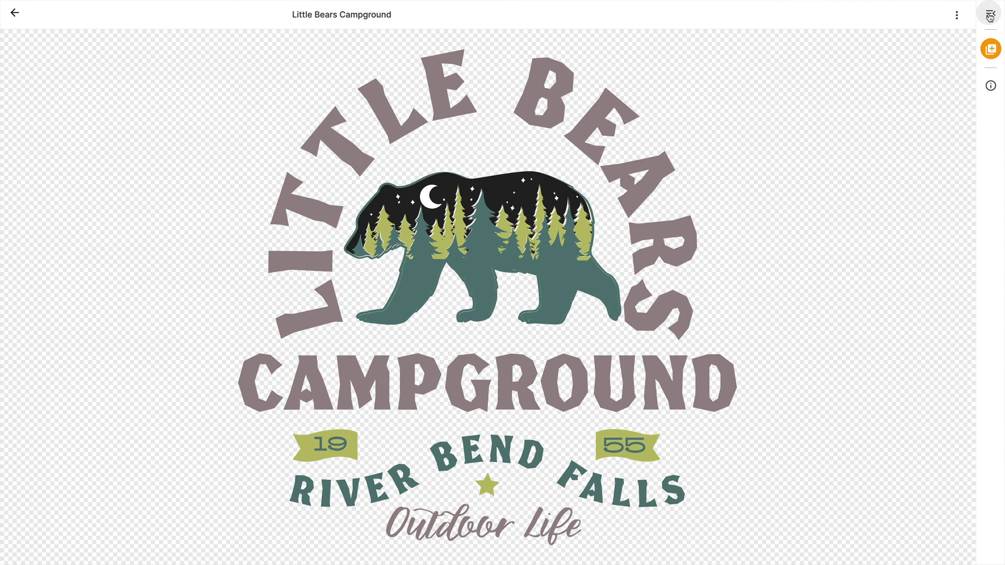
pyautogui.click(990, 18)
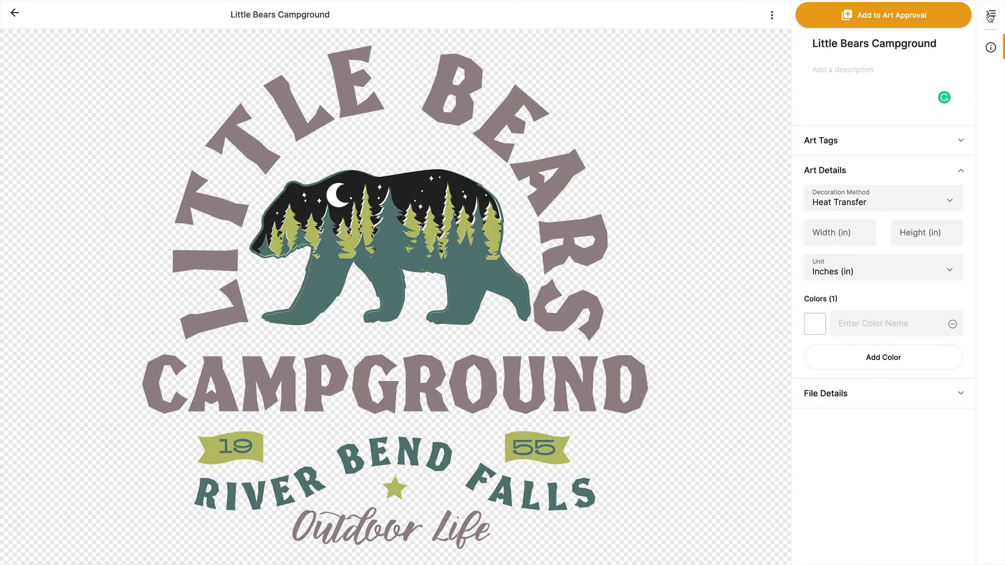
pyautogui.click(990, 18)
pyautogui.click(990, 17)
pyautogui.click(989, 17)
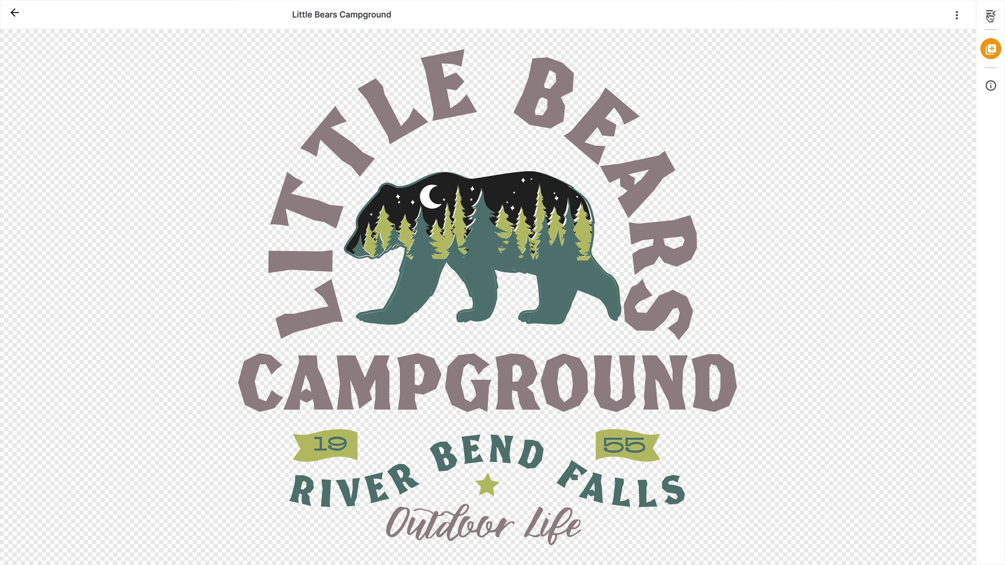
pyautogui.click(990, 18)
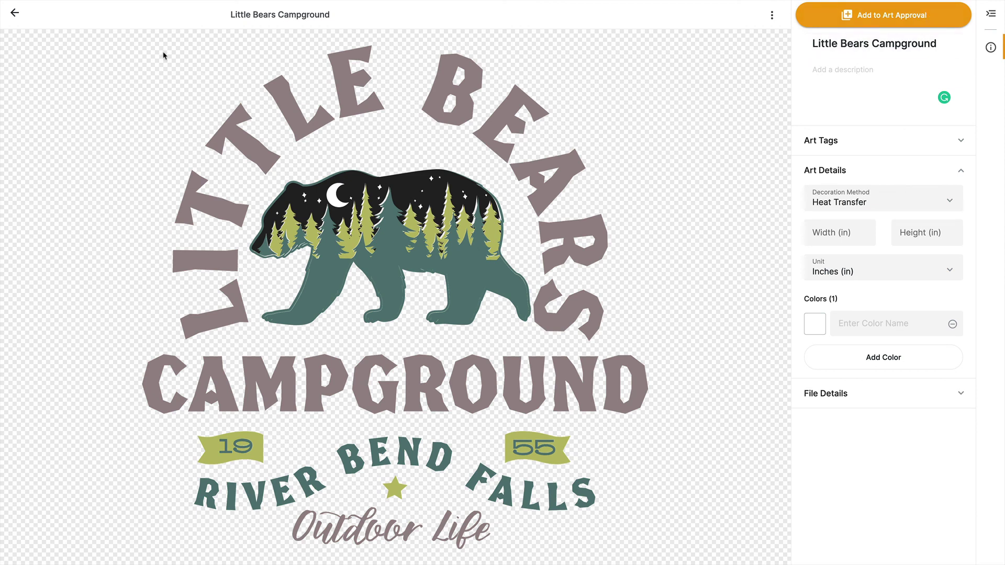
# - Return from the Little Bears Campground artwork to the My Art library
pyautogui.click(14, 16)
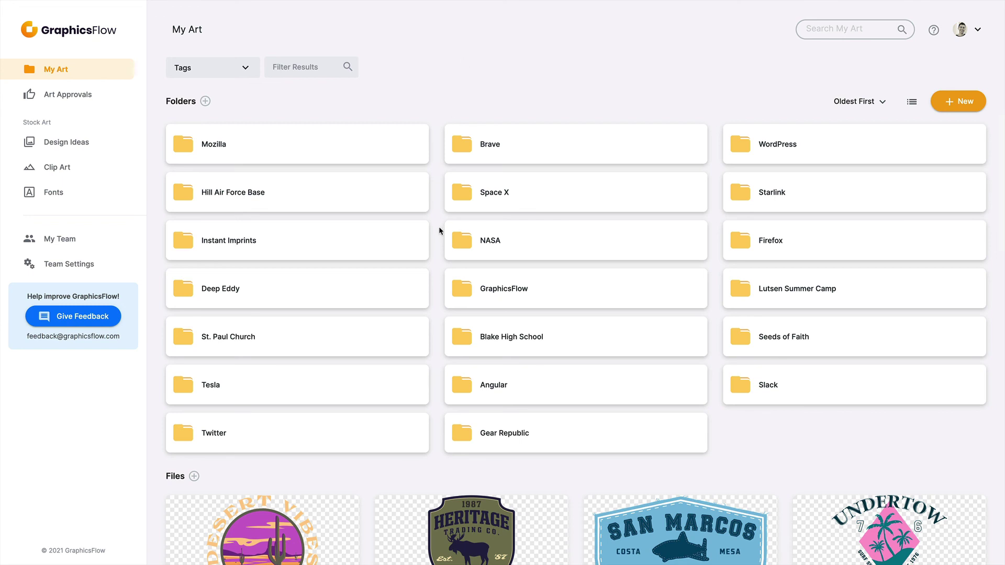
# - Open the Angular folder, preview AngularJS-Shield, return to the folder, and glance at Help
pyautogui.click(501, 386)
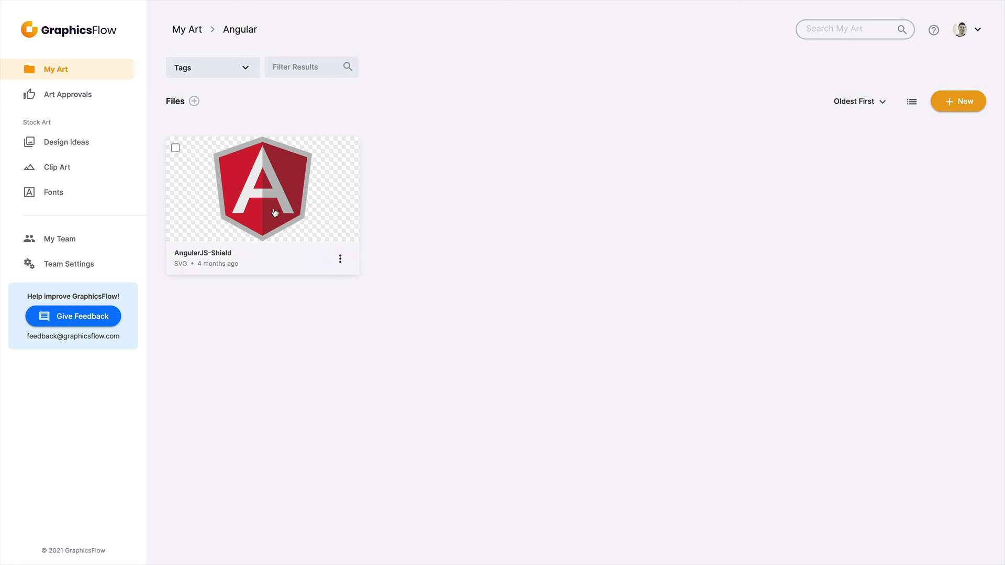
pyautogui.click(294, 230)
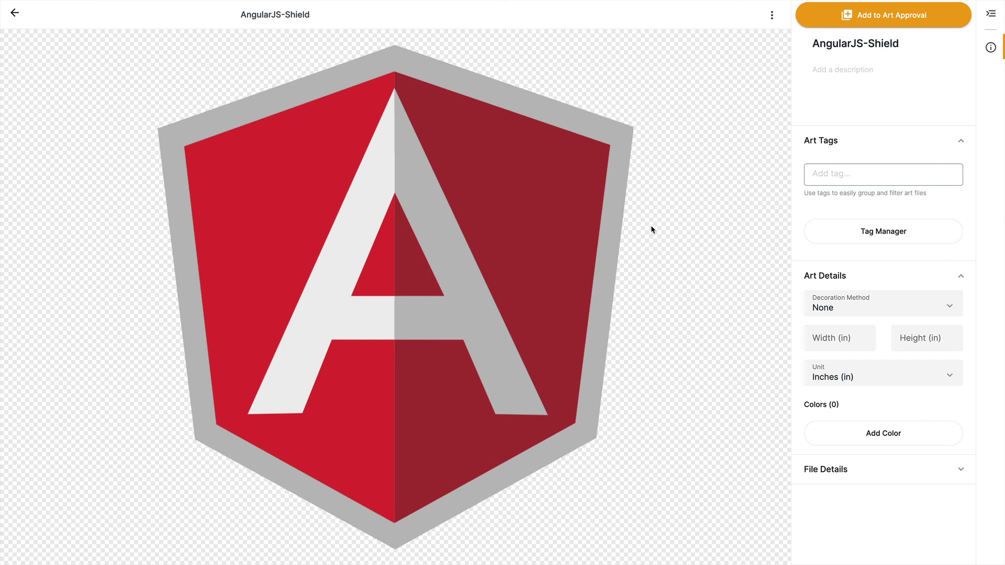
pyautogui.click(16, 17)
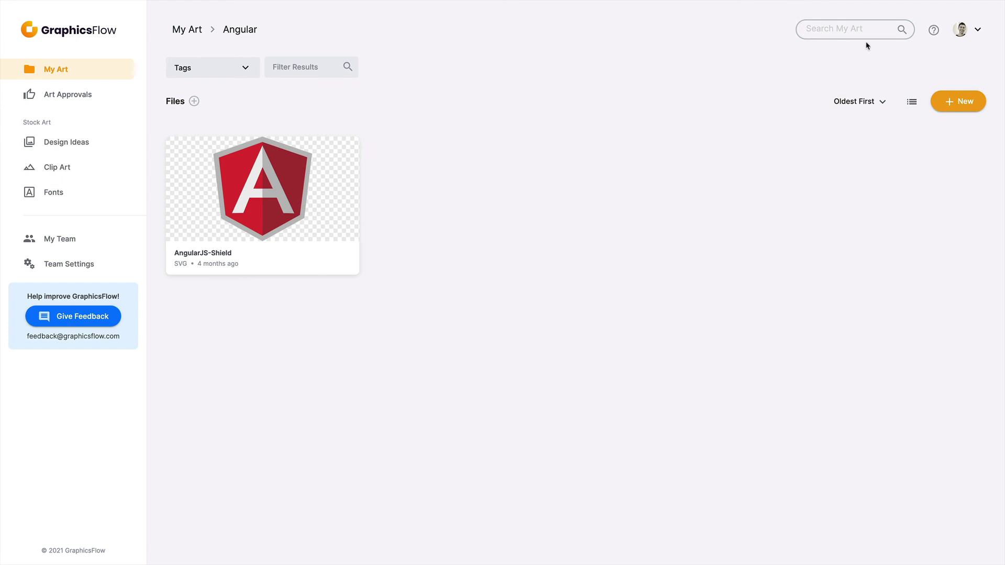
pyautogui.click(935, 32)
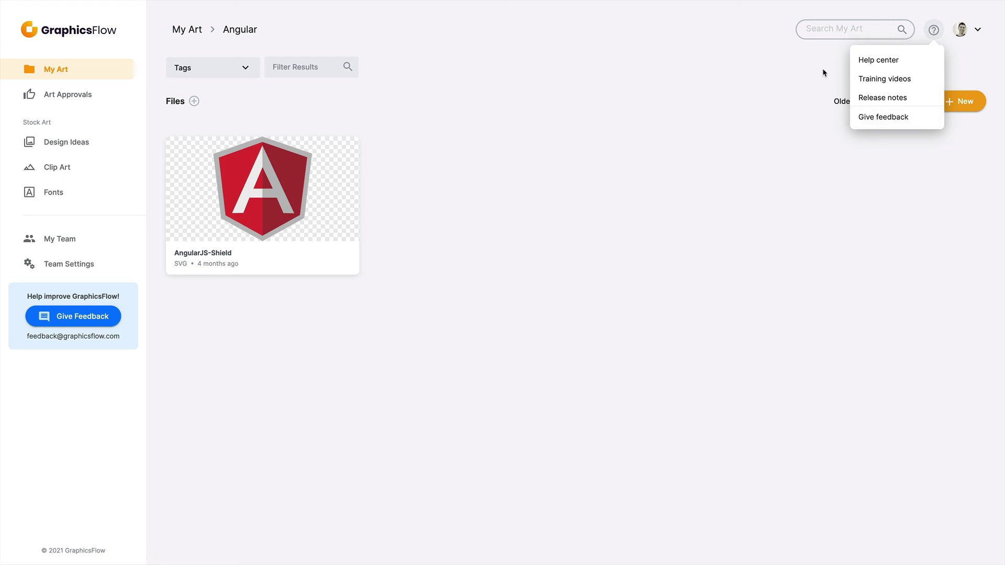
pyautogui.click(696, 75)
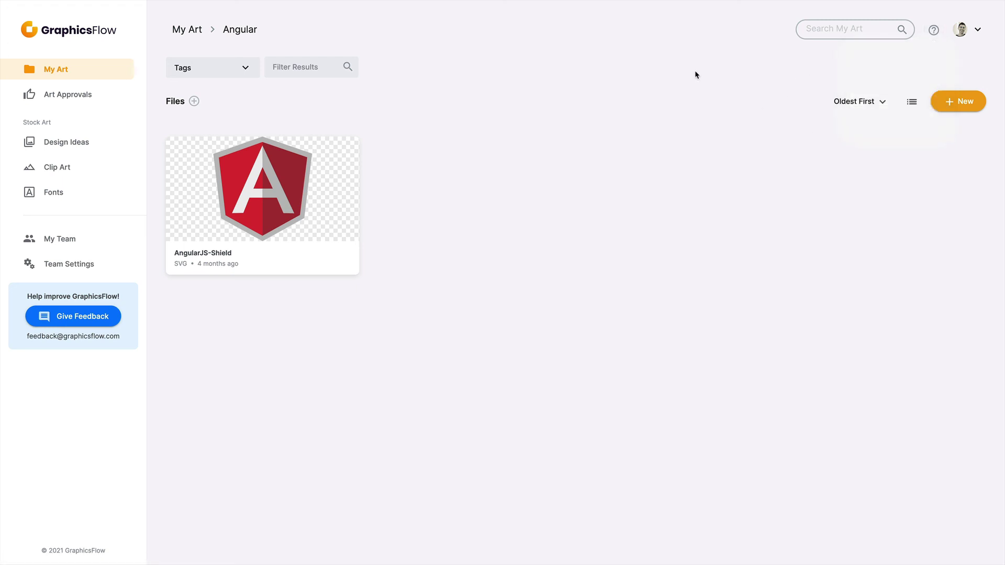